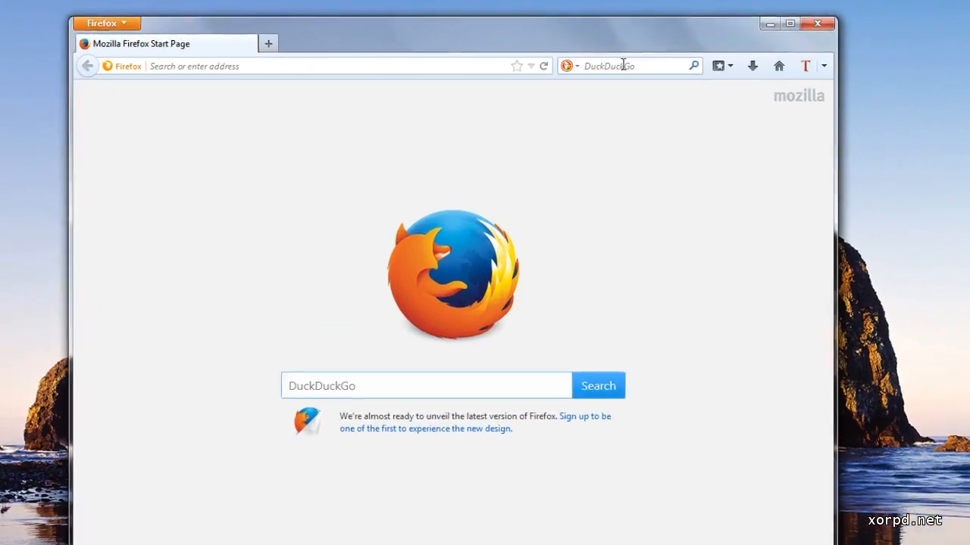
Step: Search the web for hxd and open the official HxD site from the results
{"action": "left_click", "coordinate": [608, 55]}
{"action": "type", "text": "hxd"}
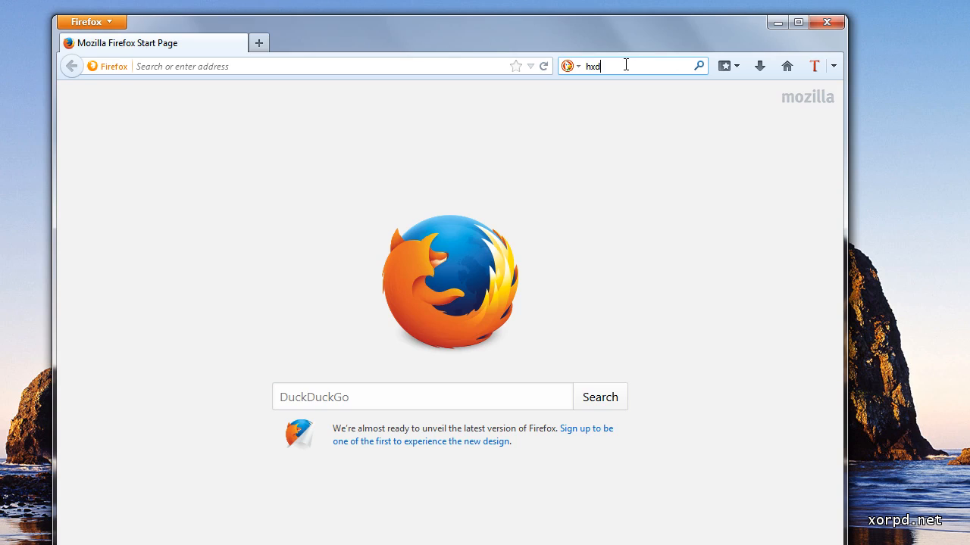
{"action": "key", "text": "Return"}
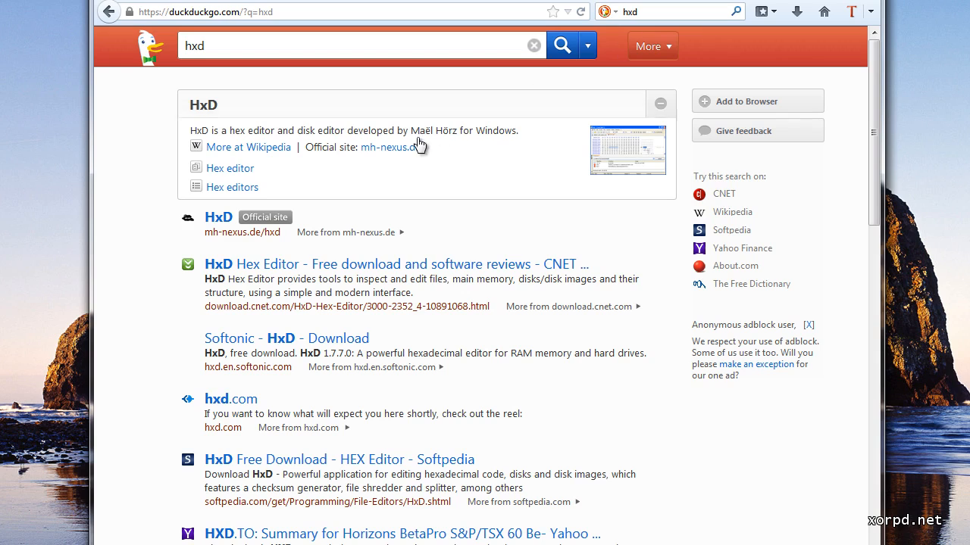
{"action": "left_click", "coordinate": [221, 219]}
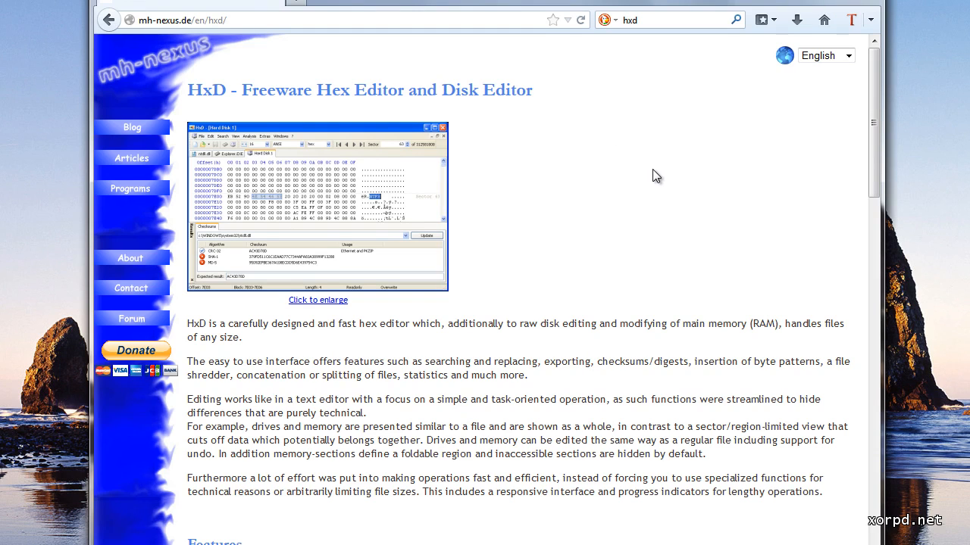
Step: Open the download page linked below the feature list on the HxD product page
{"action": "scroll", "coordinate": [653, 170], "scroll_direction": "down", "scroll_amount": 10}
{"action": "scroll", "coordinate": [653, 175], "scroll_direction": "down", "scroll_amount": 5}
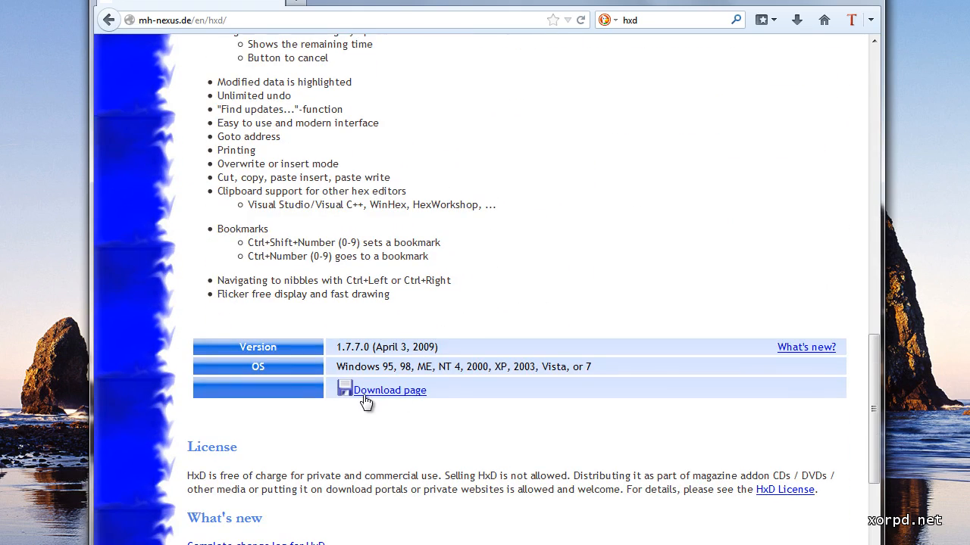
{"action": "left_click", "coordinate": [406, 392]}
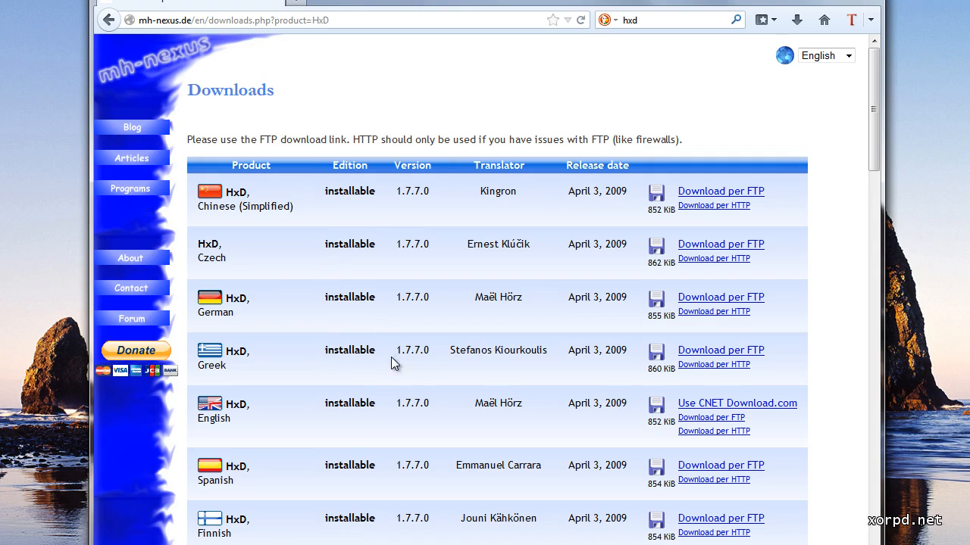
Step: Download the English portable edition of HxD 1.7.7.0 per FTP, saving HxDen.zip to disk
{"action": "scroll", "coordinate": [409, 398], "scroll_direction": "down", "scroll_amount": 15}
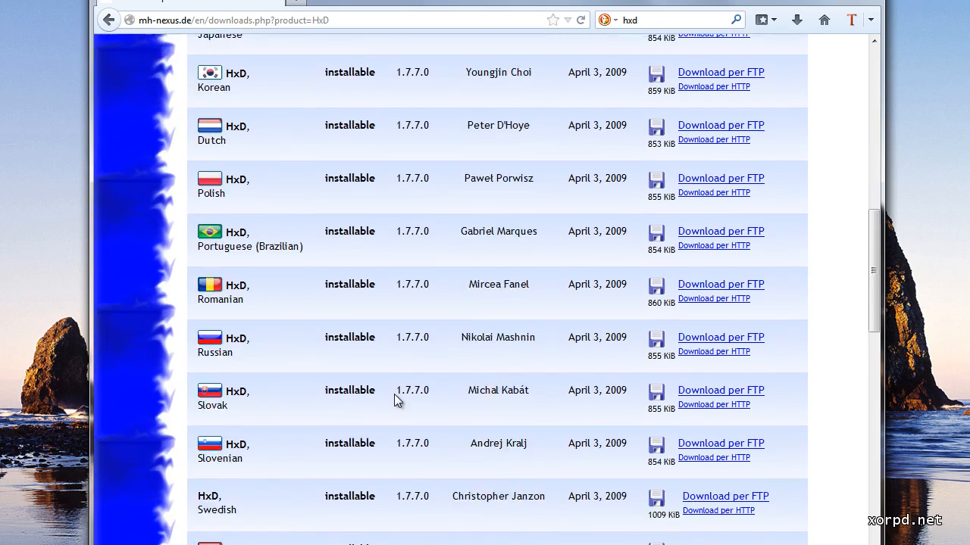
{"action": "scroll", "coordinate": [356, 377], "scroll_direction": "down", "scroll_amount": 2}
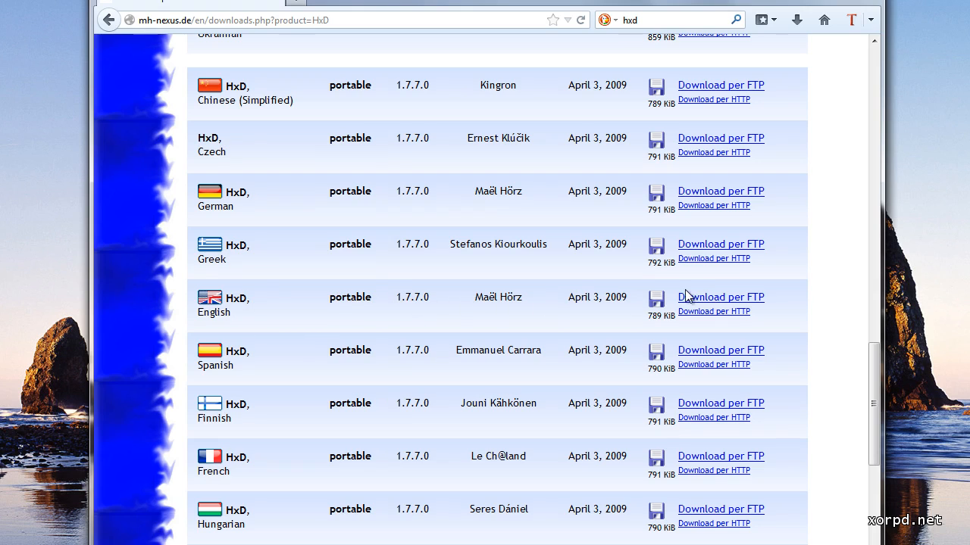
{"action": "left_click", "coordinate": [715, 301]}
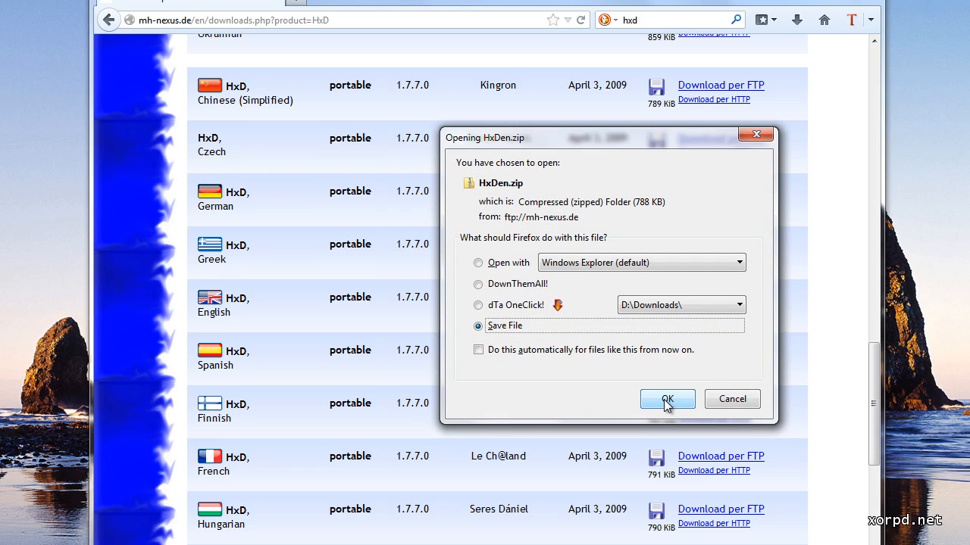
{"action": "left_click", "coordinate": [666, 400]}
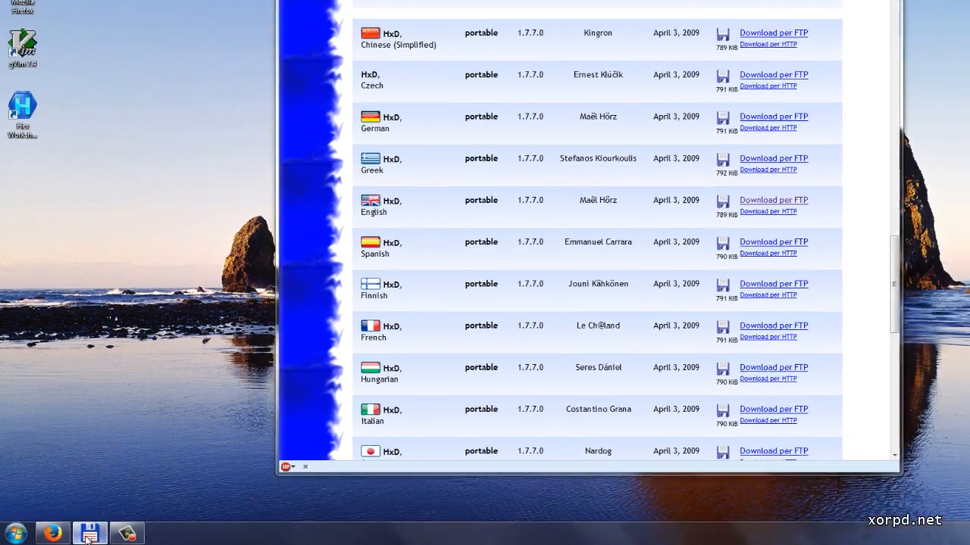
Step: Switch to Total Commander and close the browser window
{"action": "left_click", "coordinate": [96, 535]}
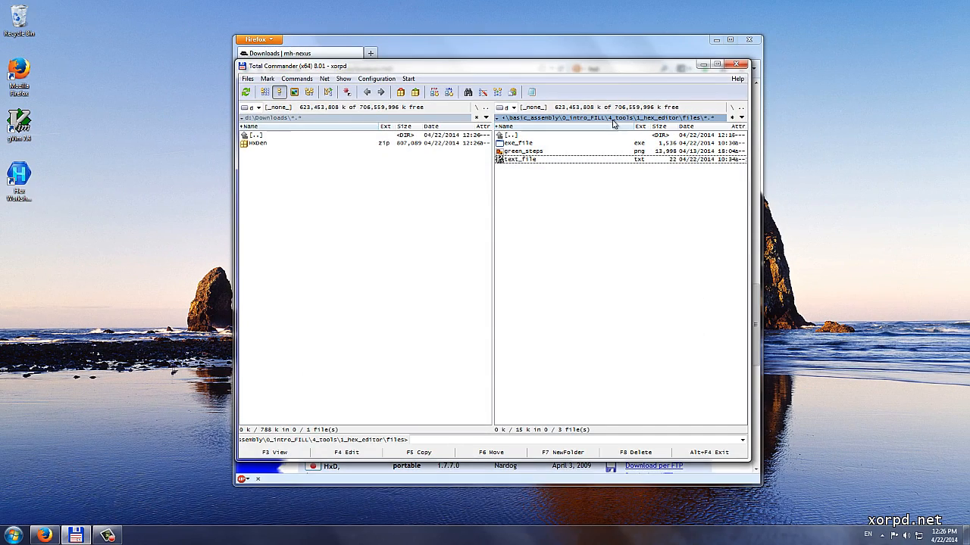
{"action": "left_click", "coordinate": [638, 45]}
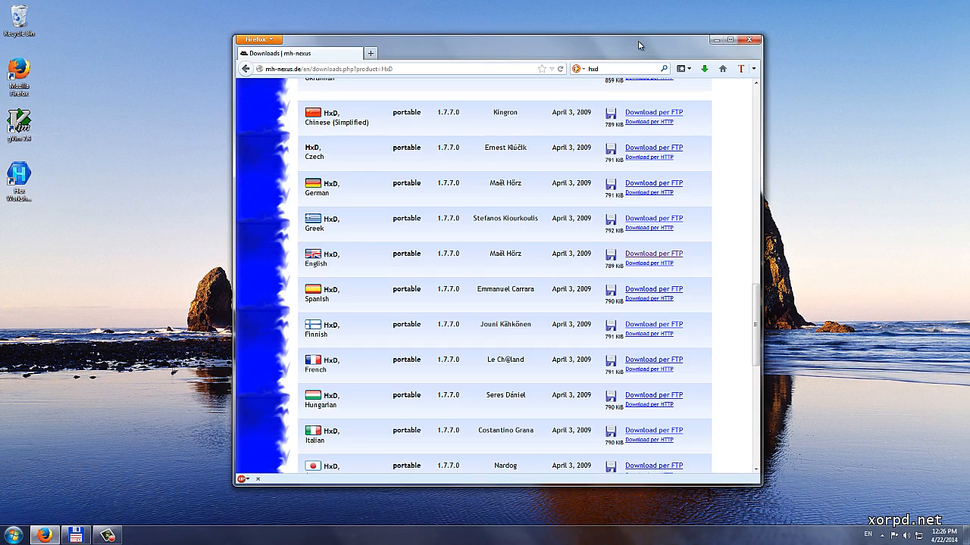
{"action": "left_click", "coordinate": [747, 41]}
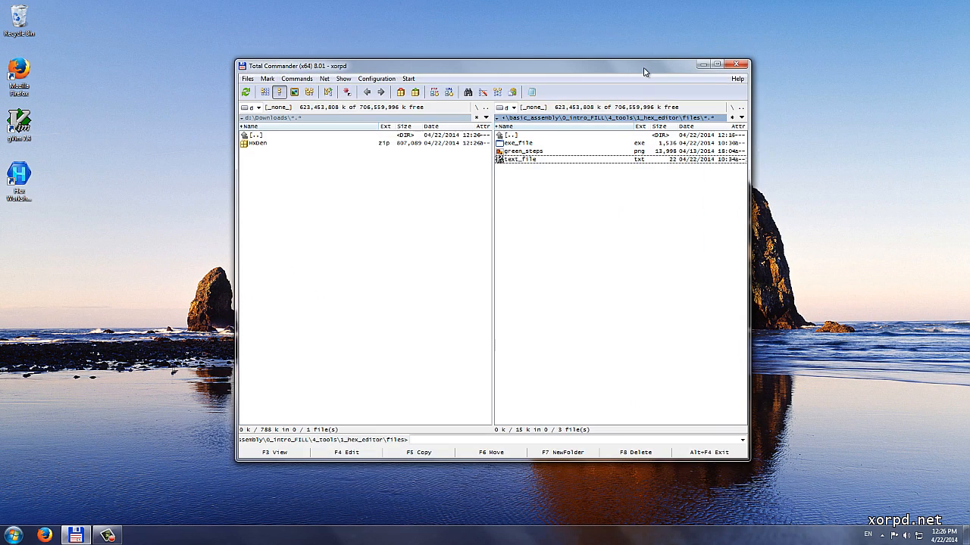
{"action": "left_click_drag", "start_coordinate": [638, 73], "coordinate": [633, 76]}
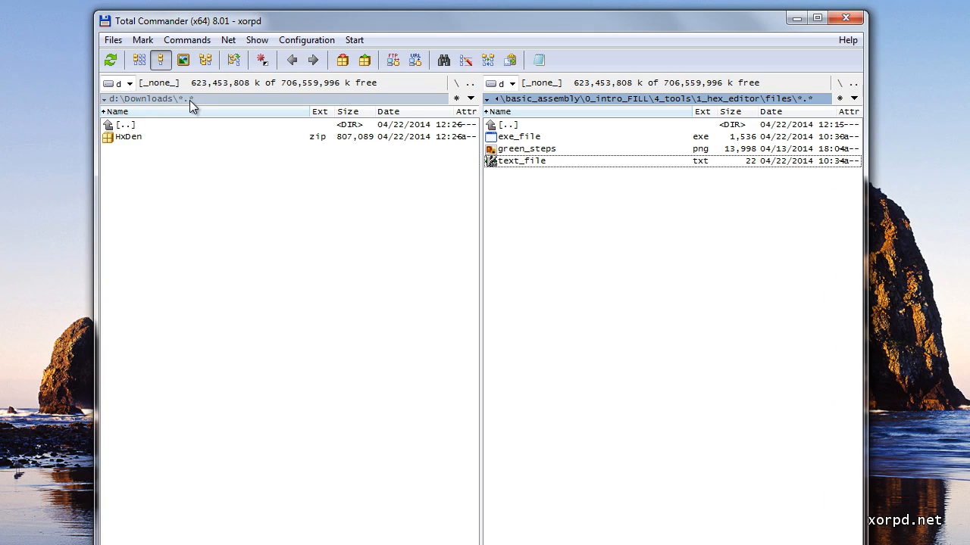
Step: Extract all files of HxDen.zip into D:\Downloads\HxDen and close the Explorer window showing the extracted files
{"action": "left_click", "coordinate": [307, 185]}
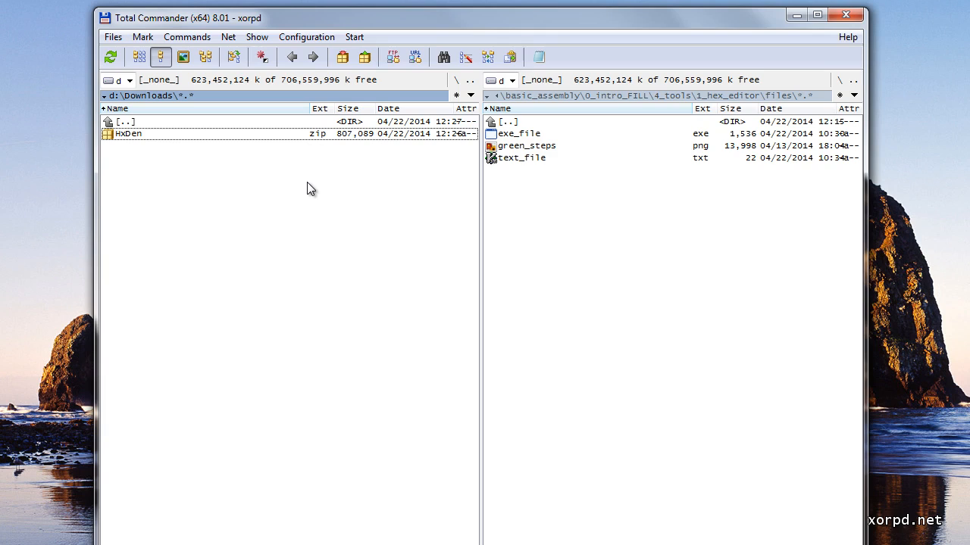
{"action": "key", "text": "shift+F10"}
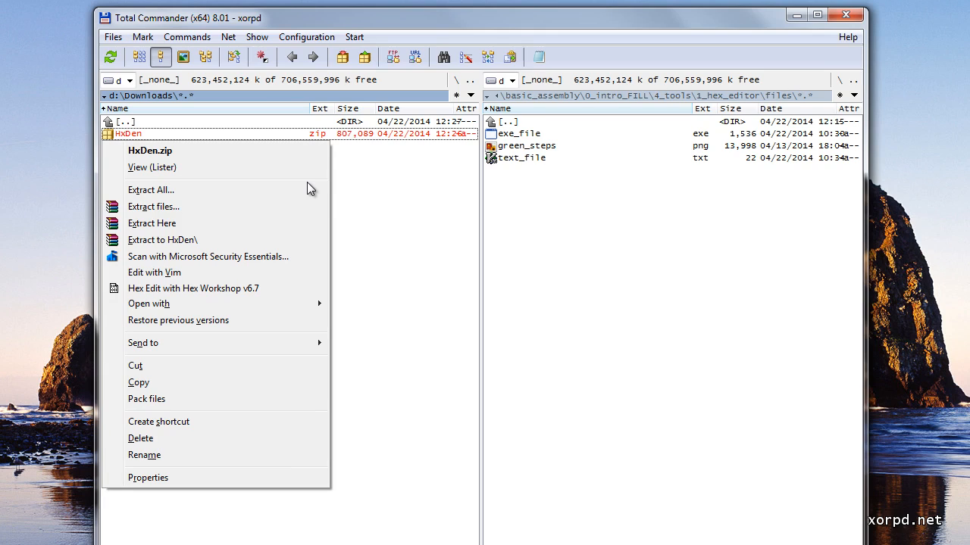
{"action": "key", "text": "Down"}
{"action": "key", "text": "Down"}
{"action": "key", "text": "Down"}
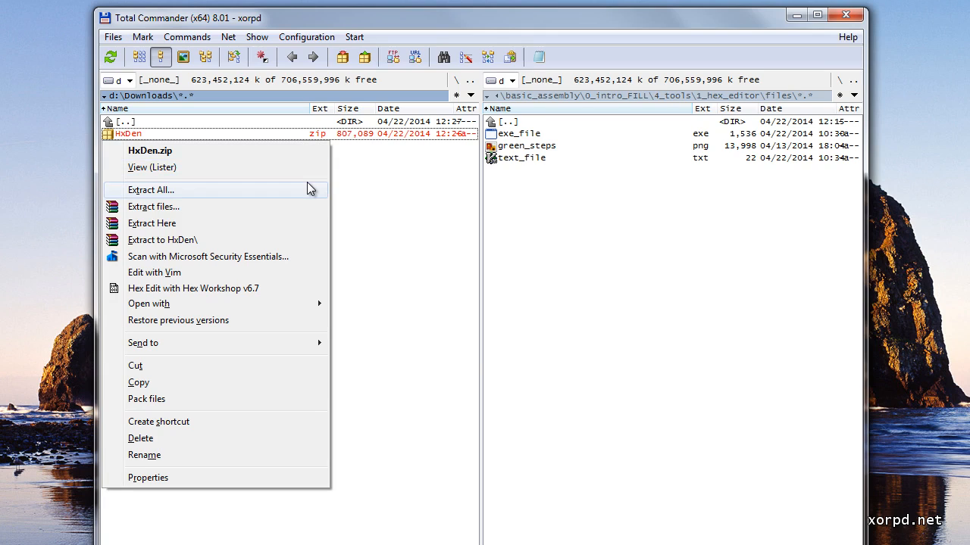
{"action": "key", "text": "Return"}
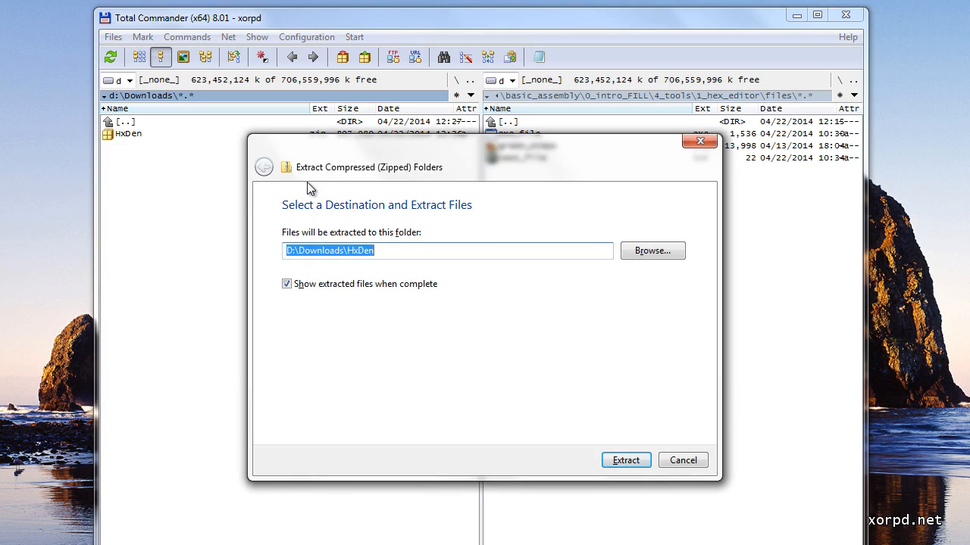
{"action": "left_click", "coordinate": [626, 461]}
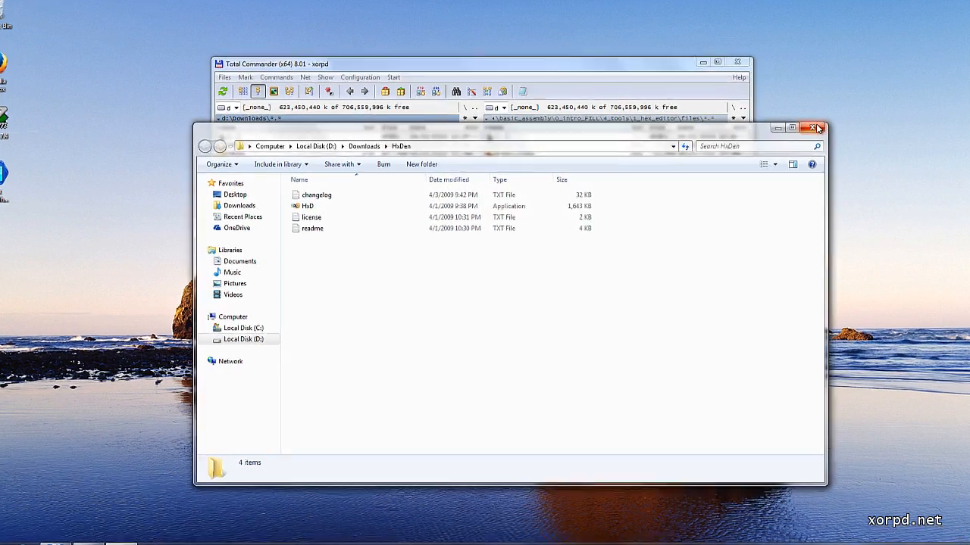
{"action": "left_click", "coordinate": [796, 131]}
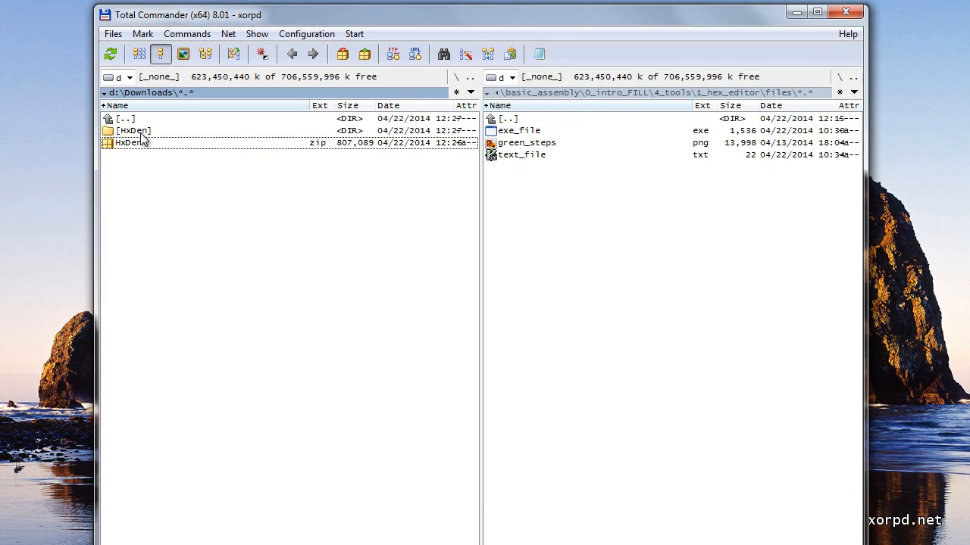
Step: Open the extracted HxDen folder, start HxD from it and dismiss the first-start dialog without creating a configuration file
{"action": "double_click", "coordinate": [139, 131]}
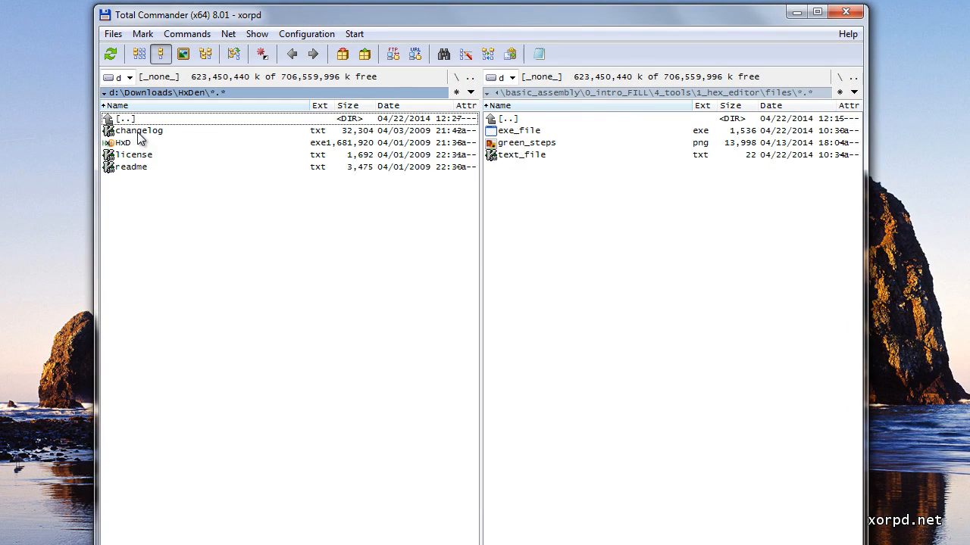
{"action": "key", "text": "Down"}
{"action": "key", "text": "Down"}
{"action": "key", "text": "Down"}
{"action": "key", "text": "Down"}
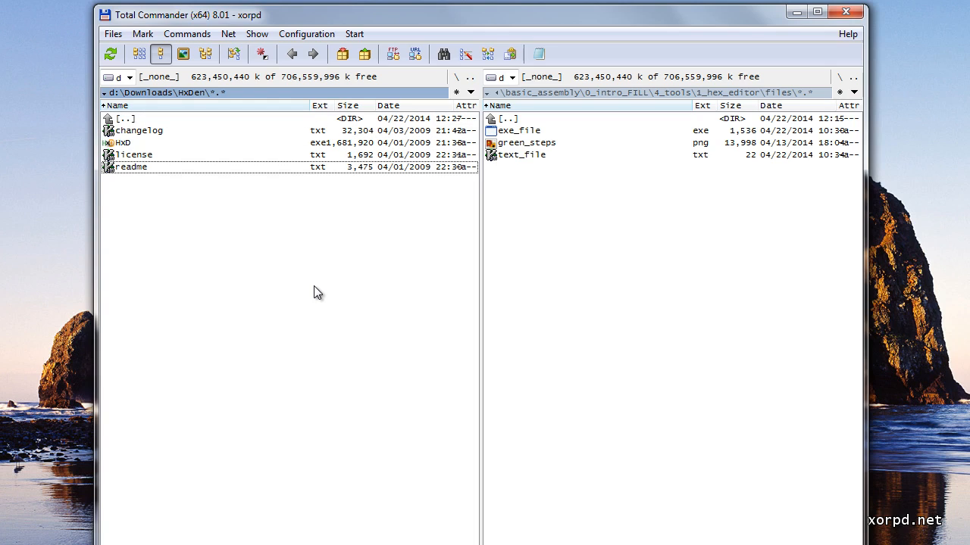
{"action": "key", "text": "Up"}
{"action": "key", "text": "Up"}
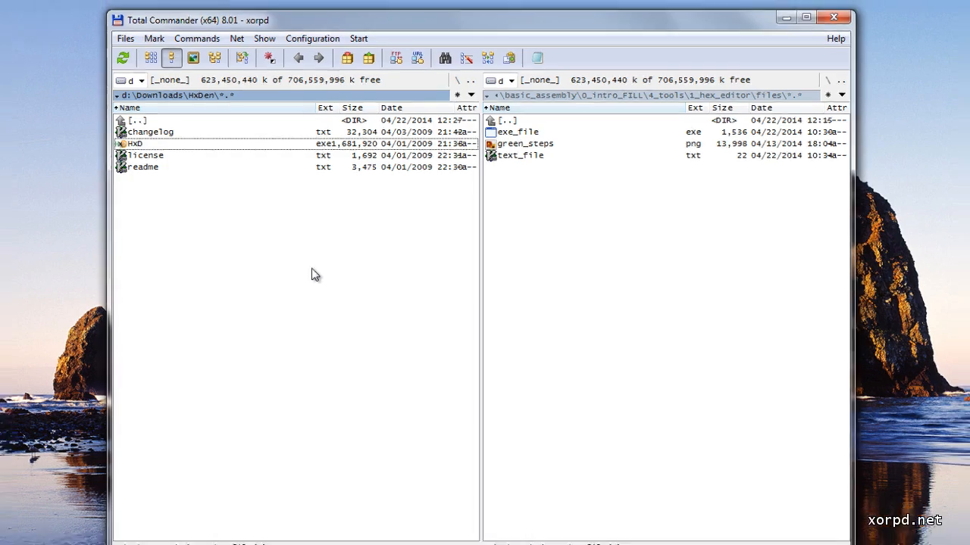
{"action": "key", "text": "Return"}
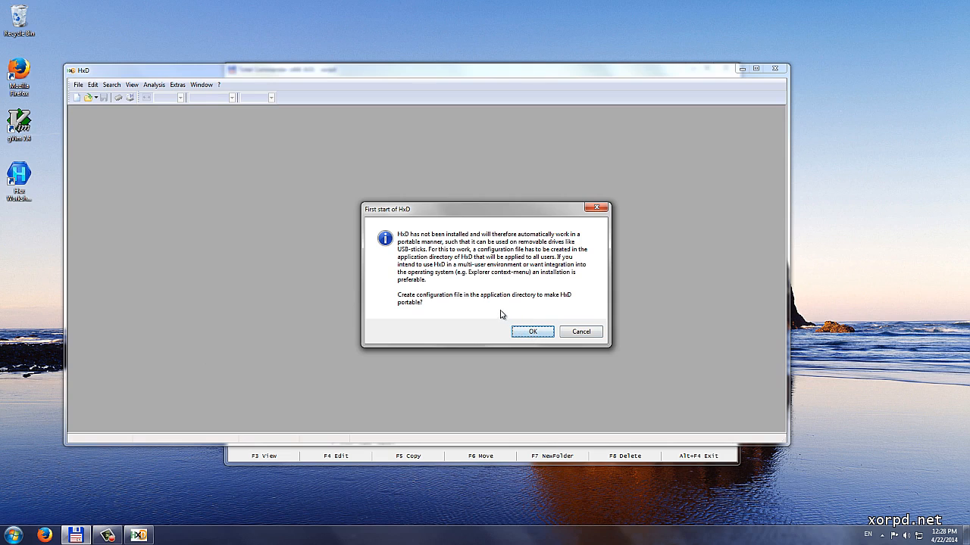
{"action": "left_click", "coordinate": [597, 208]}
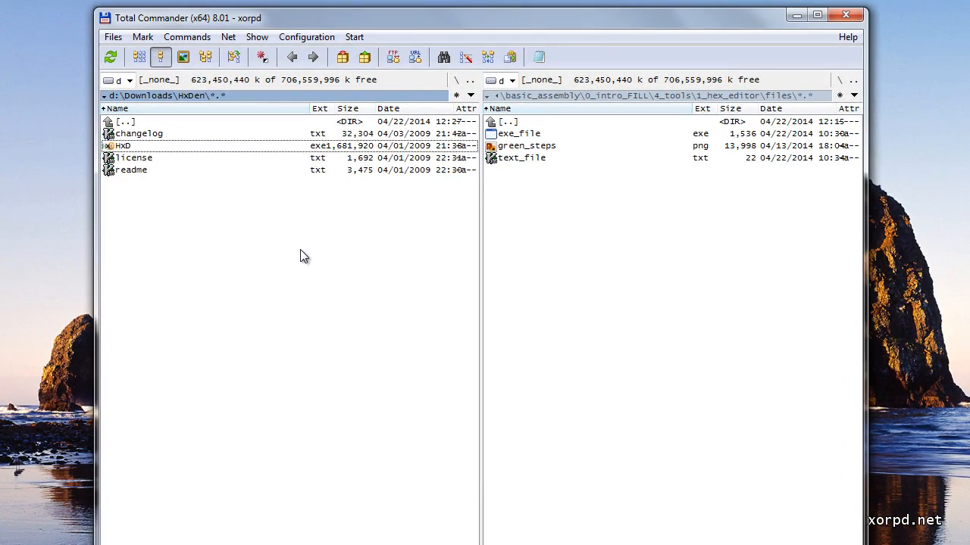
Step: Navigate from the Downloads folder to the HxDen folder inside d:\programs
{"action": "key", "text": "BackSpace"}
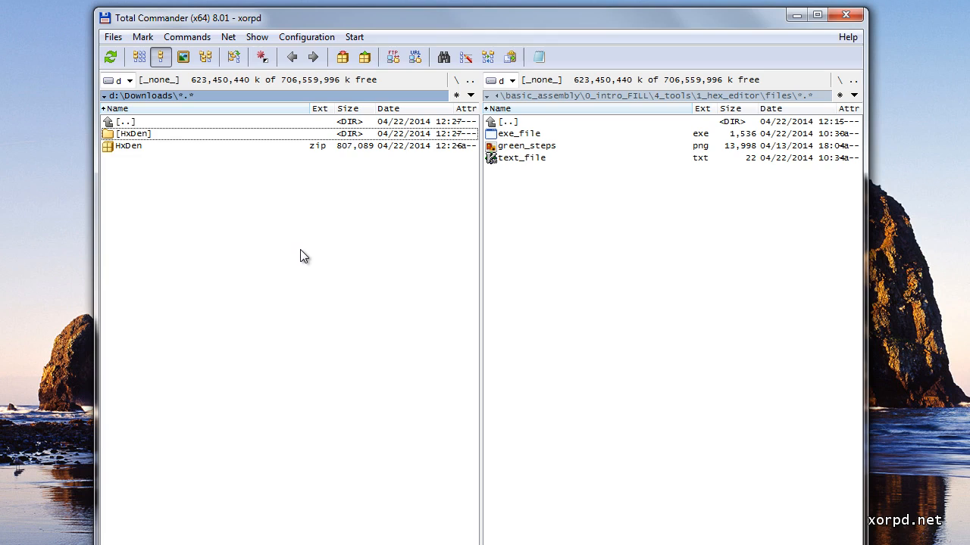
{"action": "key", "text": "BackSpace"}
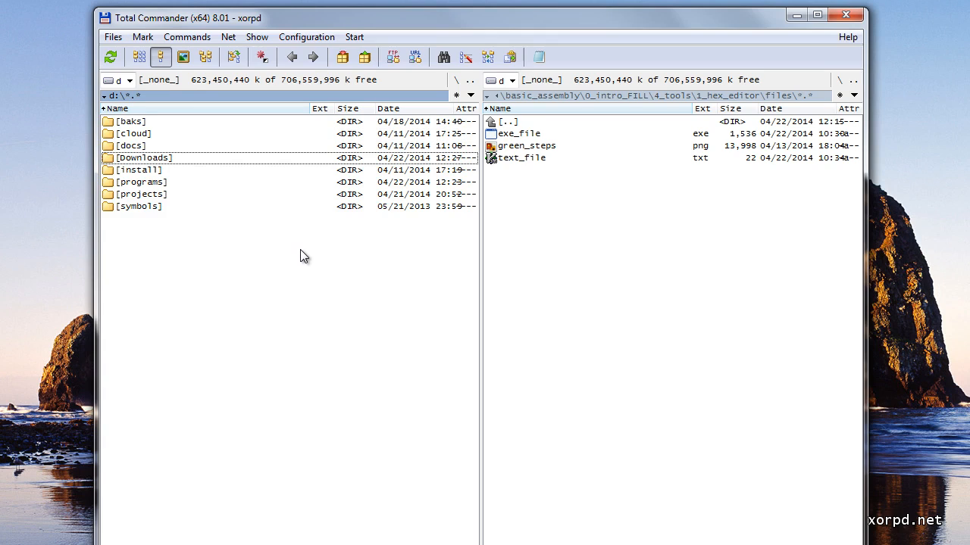
{"action": "key", "text": "Down"}
{"action": "key", "text": "Down"}
{"action": "key", "text": "Return"}
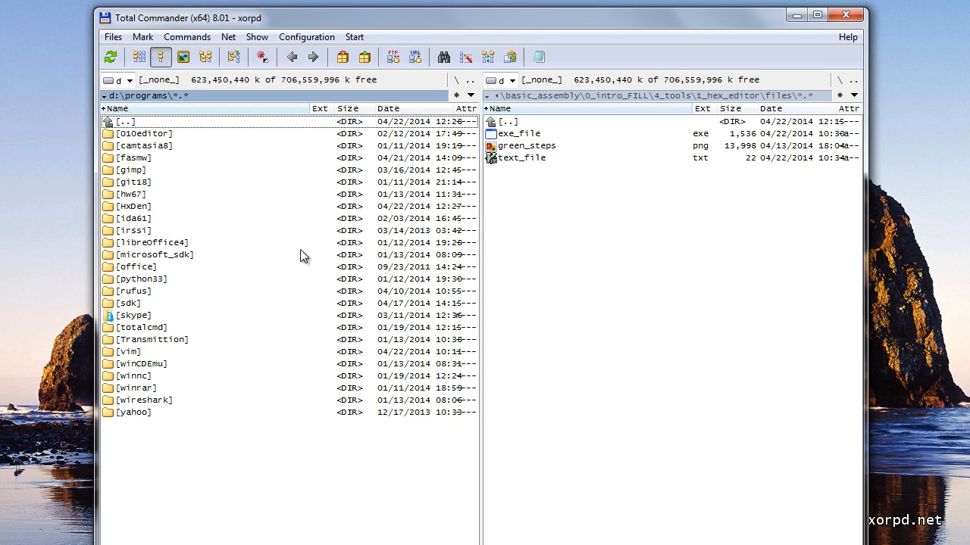
{"action": "key", "text": "Down"}
{"action": "key", "text": "Down"}
{"action": "key", "text": "Down"}
{"action": "key", "text": "Down"}
{"action": "key", "text": "Down"}
{"action": "key", "text": "Down"}
{"action": "key", "text": "Down"}
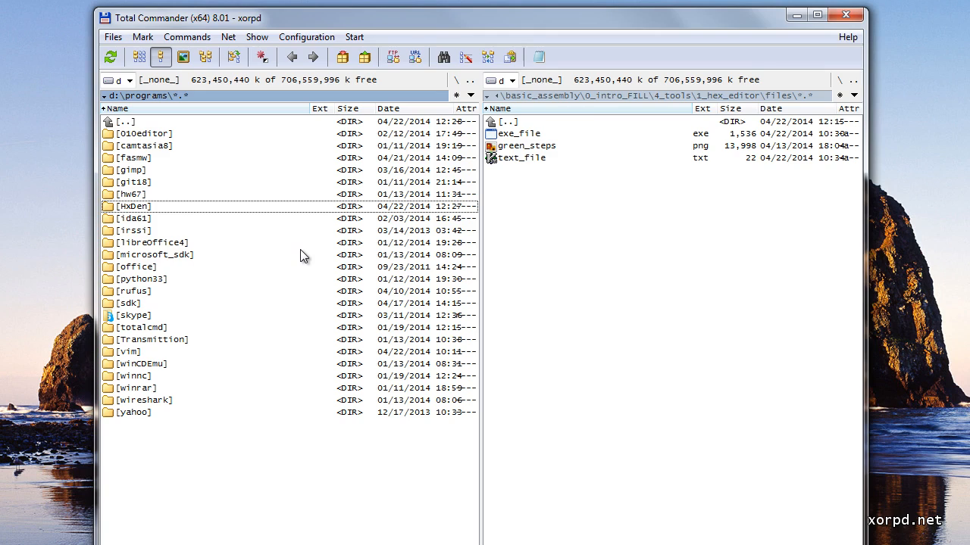
{"action": "key", "text": "Return"}
Step: Start HxD from d:\programs\HxDen and agree to create the configuration file in its application directory
{"action": "key", "text": "Down"}
{"action": "key", "text": "Down"}
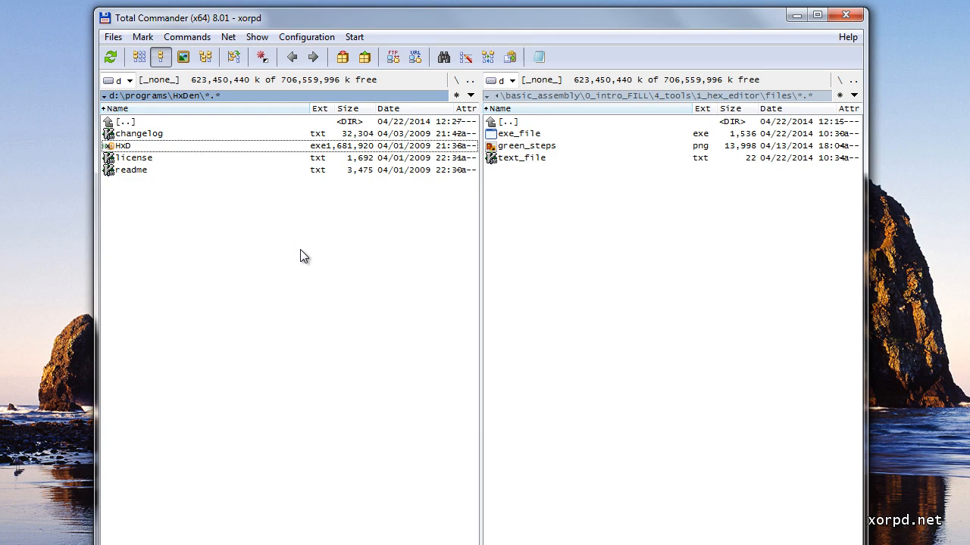
{"action": "key", "text": "Return"}
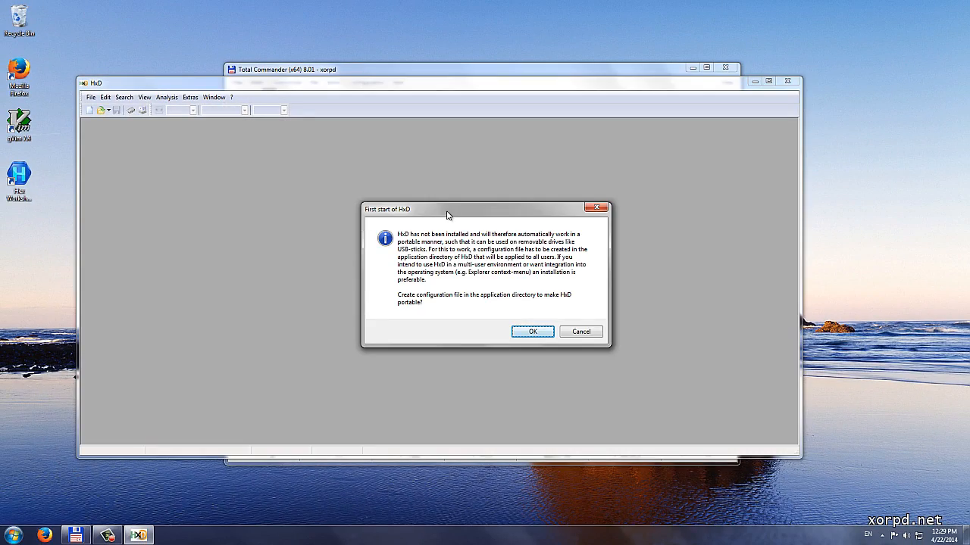
{"action": "left_click_drag", "start_coordinate": [446, 212], "coordinate": [413, 195]}
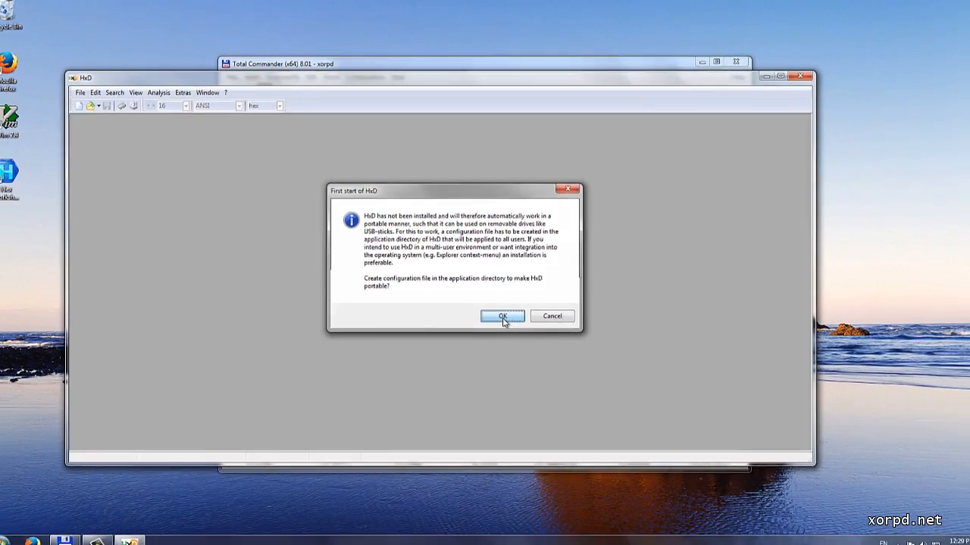
{"action": "left_click", "coordinate": [546, 353]}
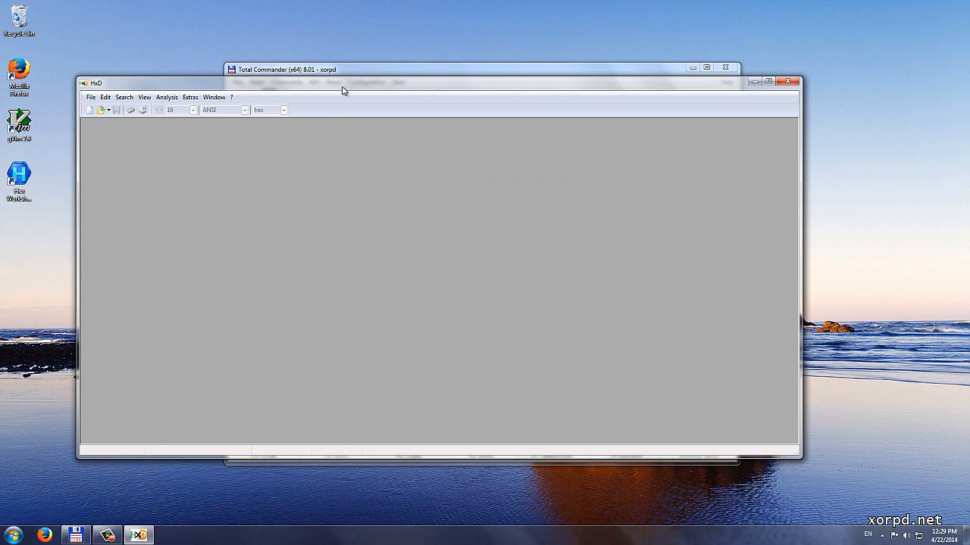
Step: Narrow the HxD window and arrange it beside the Total Commander window, with Total Commander in front
{"action": "left_click_drag", "start_coordinate": [345, 88], "coordinate": [360, 87]}
{"action": "left_click_drag", "start_coordinate": [816, 265], "coordinate": [649, 260]}
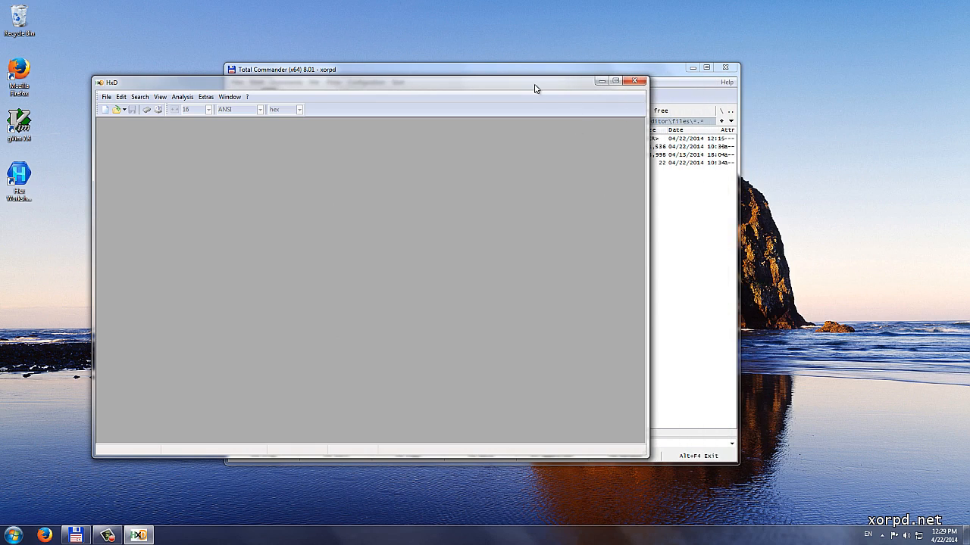
{"action": "left_click_drag", "start_coordinate": [534, 84], "coordinate": [639, 110]}
{"action": "left_click_drag", "start_coordinate": [676, 72], "coordinate": [692, 74]}
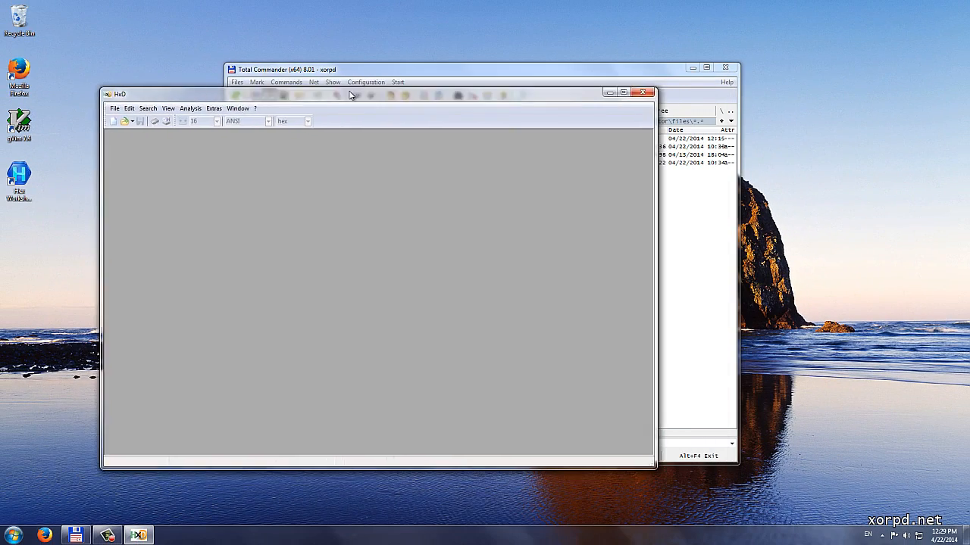
{"action": "left_click_drag", "start_coordinate": [350, 94], "coordinate": [308, 90]}
{"action": "left_click_drag", "start_coordinate": [363, 76], "coordinate": [418, 80]}
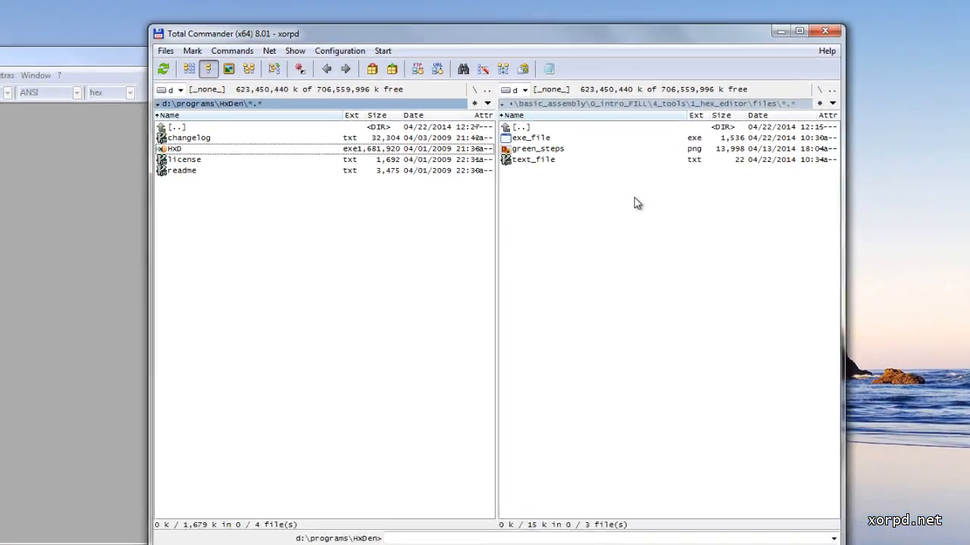
Step: Open the green_steps image from the files folder in the picture viewer and close the viewer again
{"action": "left_click", "coordinate": [639, 194]}
{"action": "key", "text": "Up"}
{"action": "key", "text": "Up"}
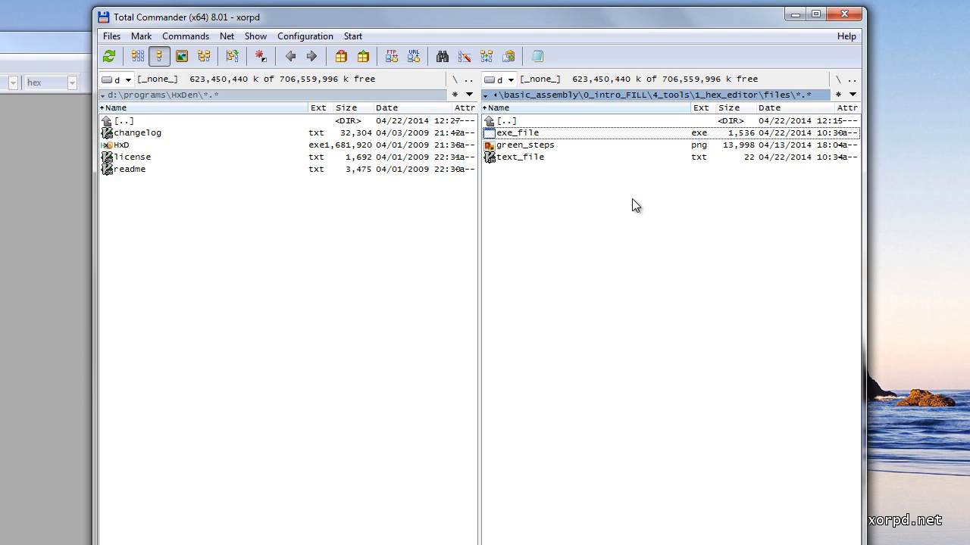
{"action": "key", "text": "Down"}
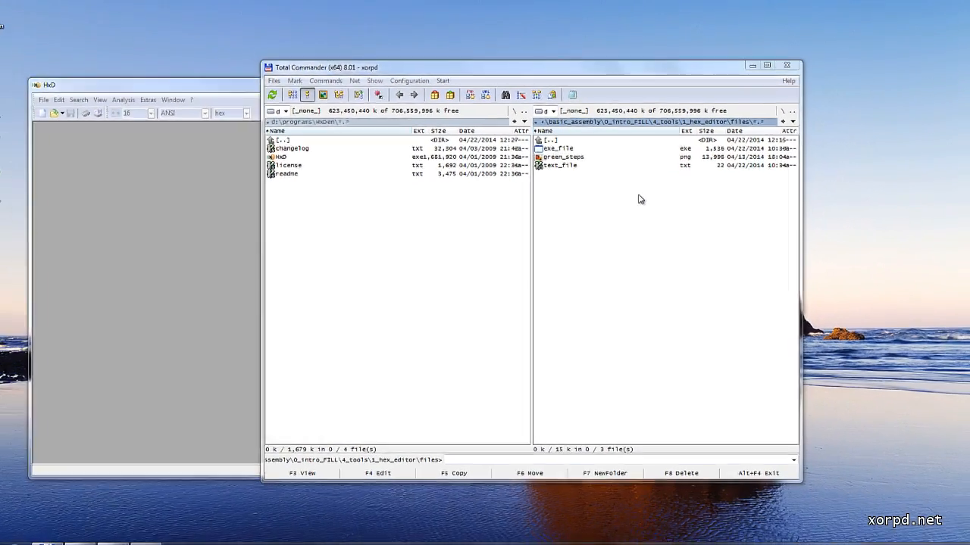
{"action": "key", "text": "Return"}
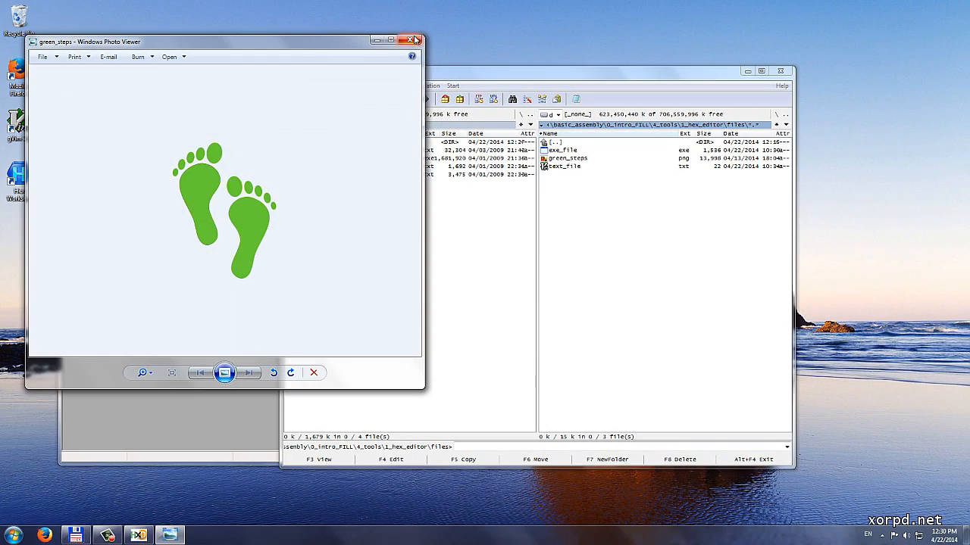
{"action": "left_click", "coordinate": [415, 39]}
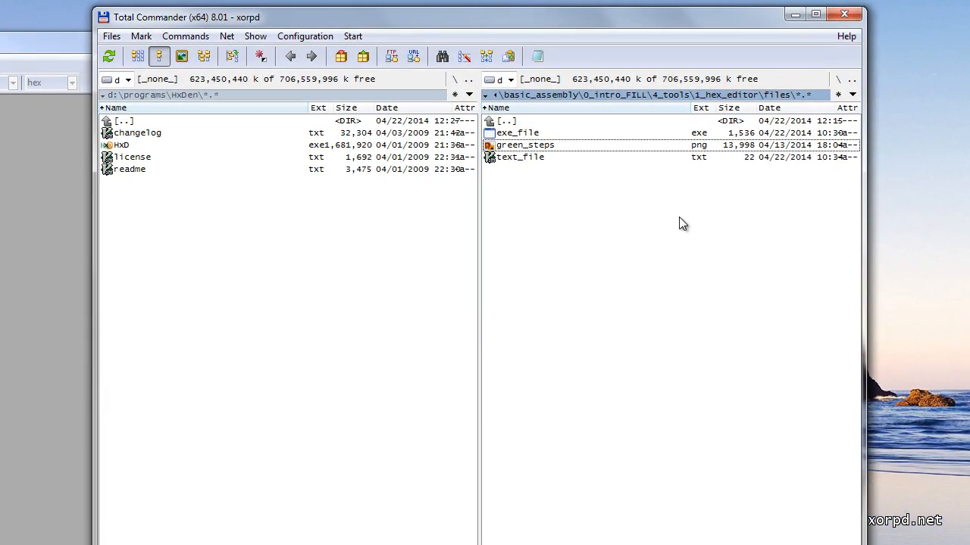
Step: Open text_file from the files folder in the text editor and close the editor again
{"action": "key", "text": "Down"}
{"action": "key", "text": "Return"}
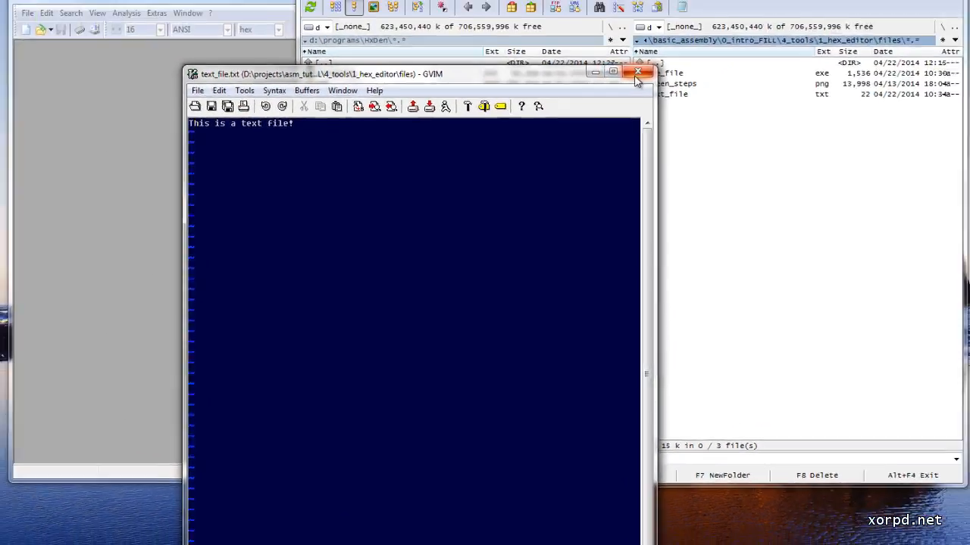
{"action": "left_click", "coordinate": [701, 20]}
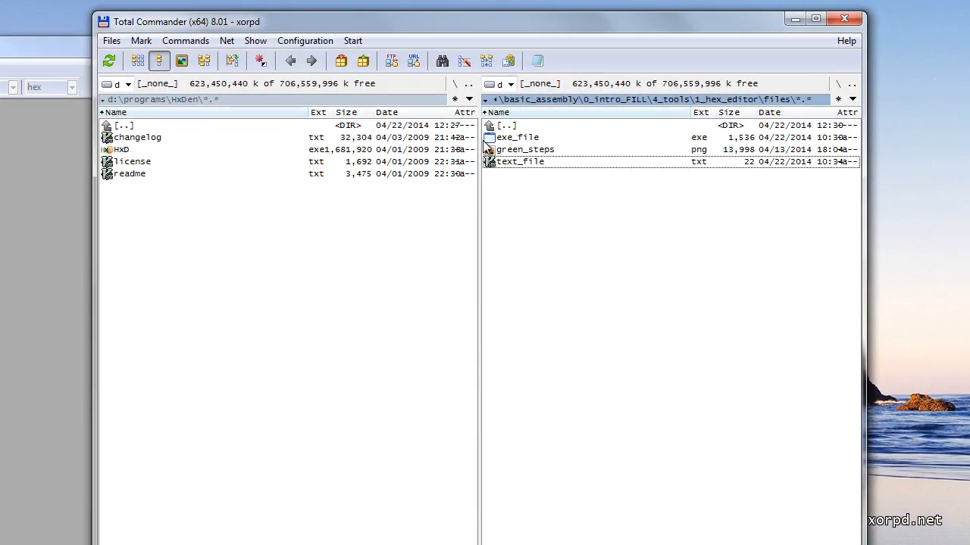
Step: Select exe_file in the files folder and run it
{"action": "key", "text": "Up"}
{"action": "key", "text": "Up"}
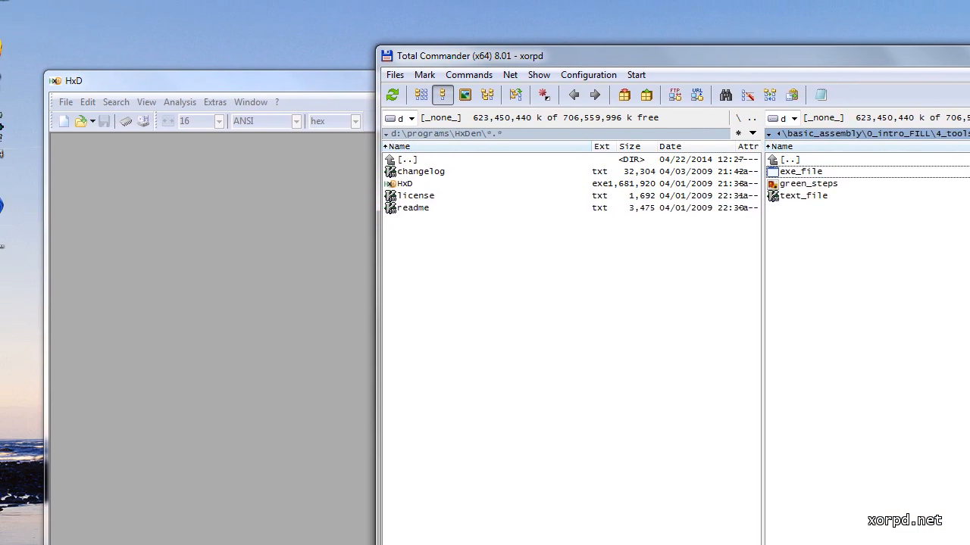
{"action": "key", "text": "Return"}
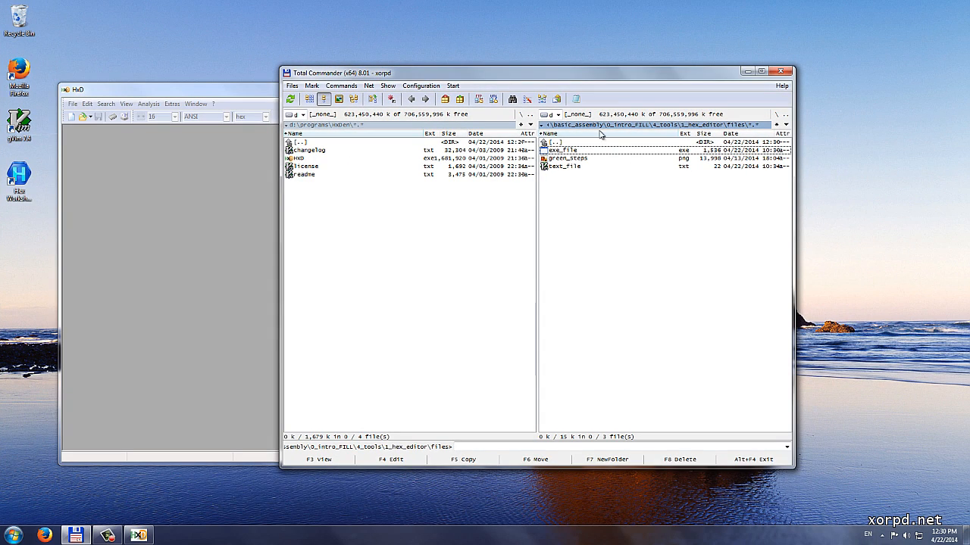
Step: Move the Total Commander window away from HxD, open text_file in HxD for hex viewing and reposition the HxD window
{"action": "left_click_drag", "start_coordinate": [526, 77], "coordinate": [606, 72]}
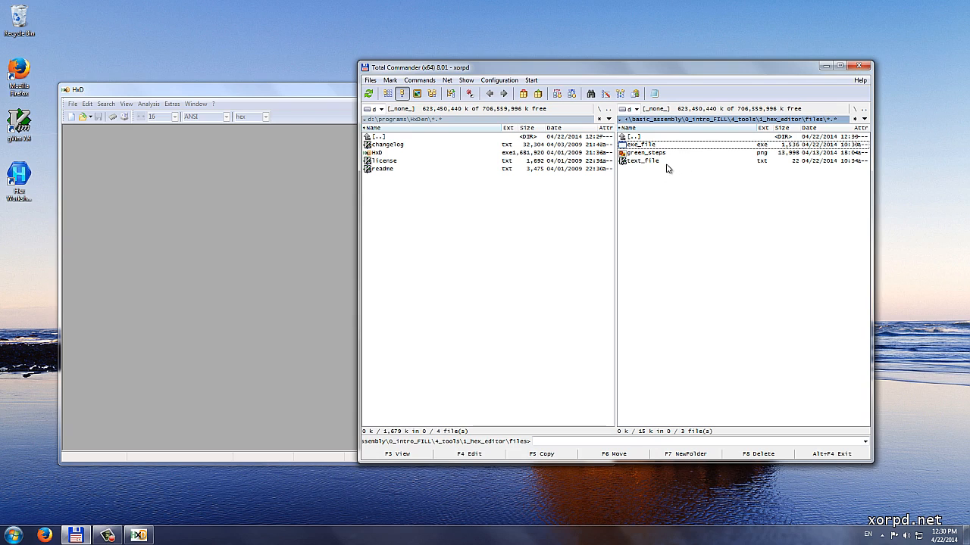
{"action": "left_click_drag", "start_coordinate": [667, 162], "coordinate": [231, 211]}
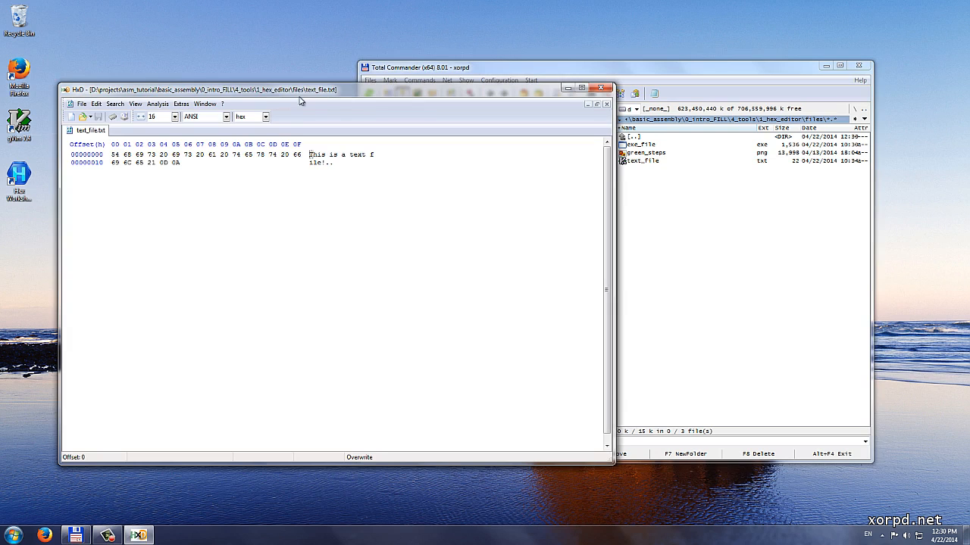
{"action": "left_click_drag", "start_coordinate": [303, 100], "coordinate": [452, 111]}
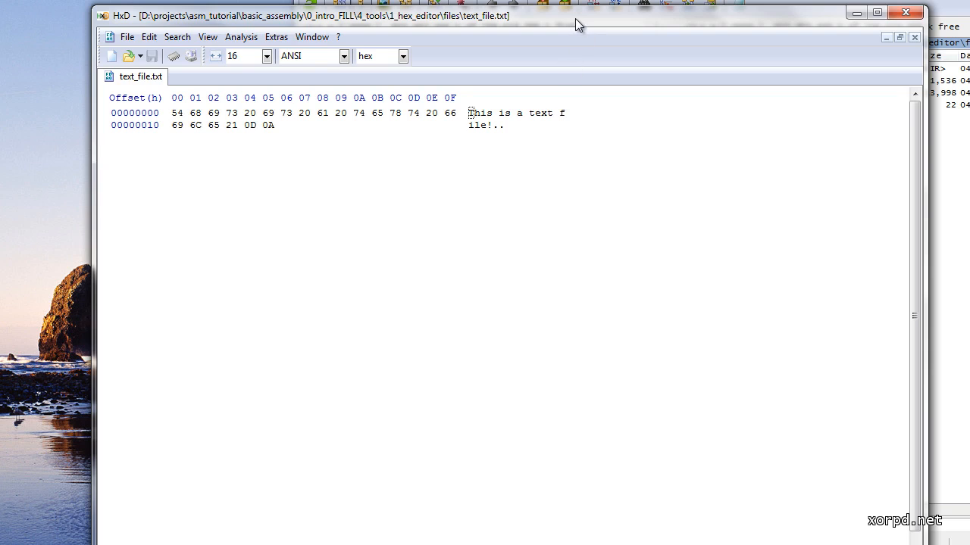
{"action": "mouse_move", "coordinate": [555, 23]}
{"action": "left_mouse_down"}
{"action": "mouse_move", "coordinate": [422, 24]}
{"action": "mouse_move", "coordinate": [551, 25]}
{"action": "left_mouse_up"}
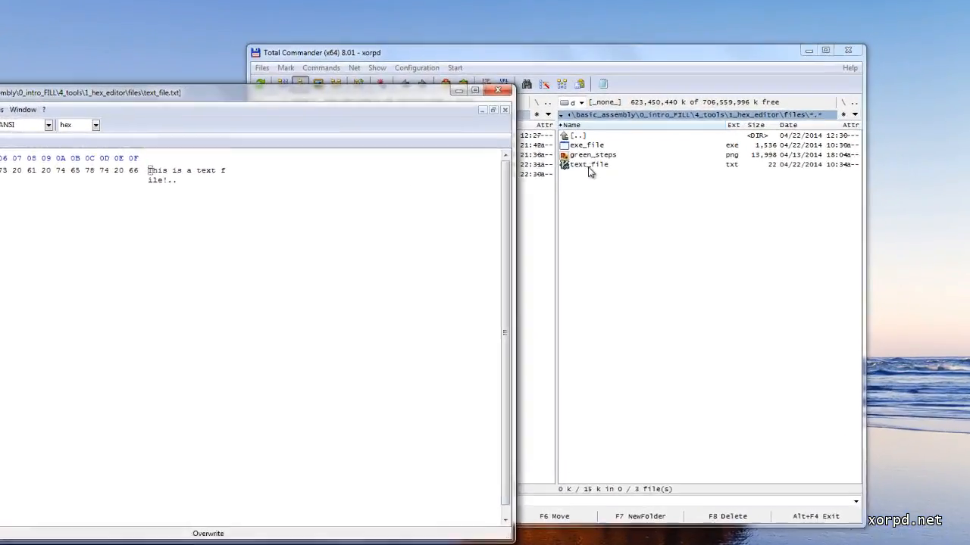
Step: Open text_file in the text editor beside HxD to compare it with the bytes, close the editor and bring HxD forward
{"action": "double_click", "coordinate": [678, 155]}
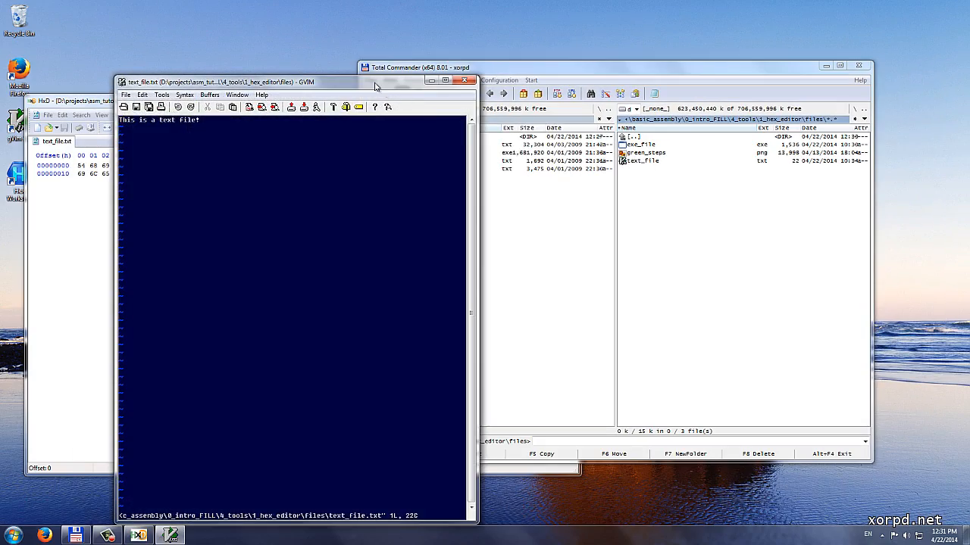
{"action": "left_click_drag", "start_coordinate": [374, 86], "coordinate": [645, 118]}
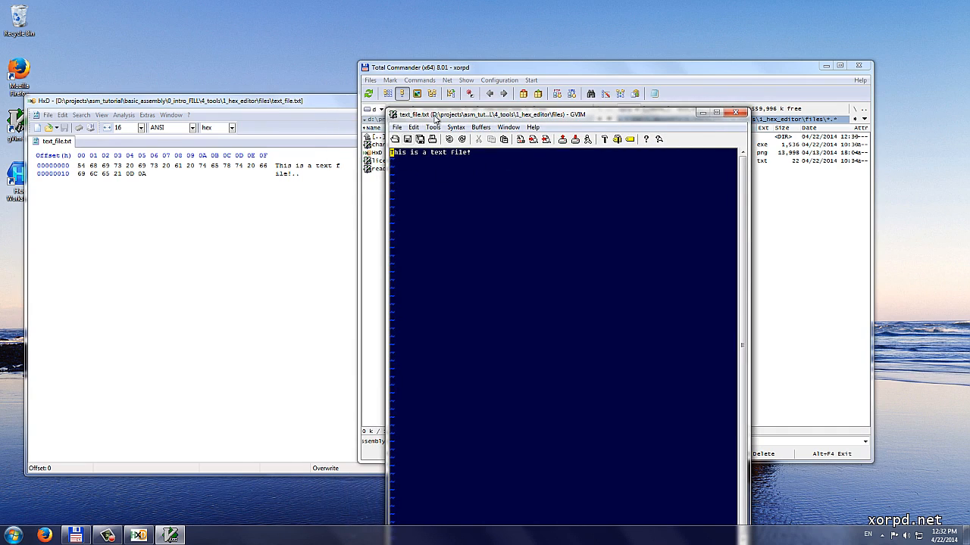
{"action": "left_click_drag", "start_coordinate": [436, 120], "coordinate": [402, 134]}
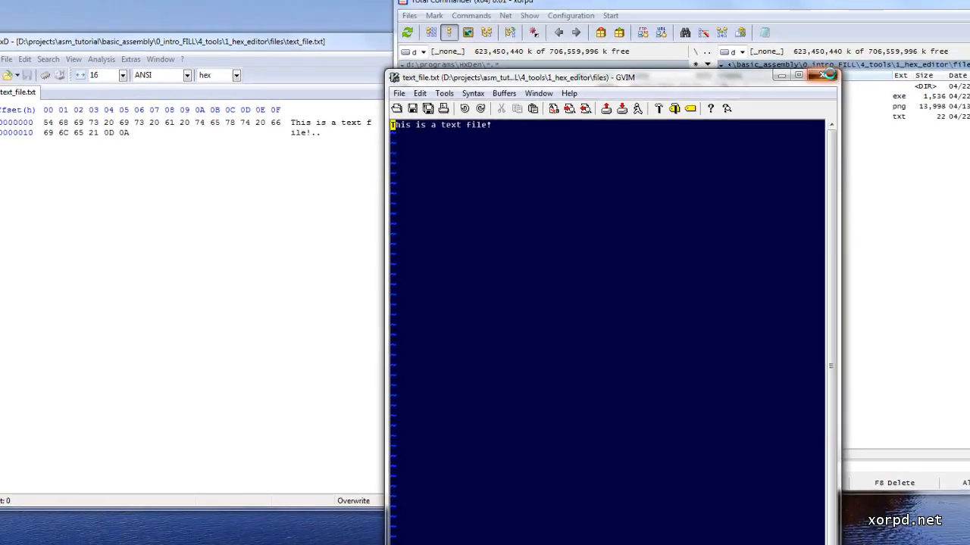
{"action": "left_click", "coordinate": [828, 75]}
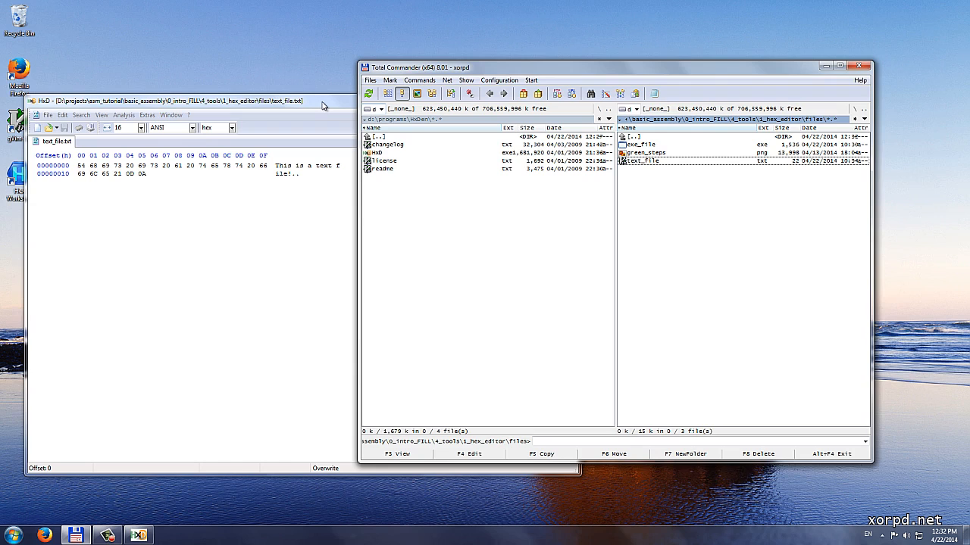
{"action": "left_click_drag", "start_coordinate": [322, 104], "coordinate": [338, 93]}
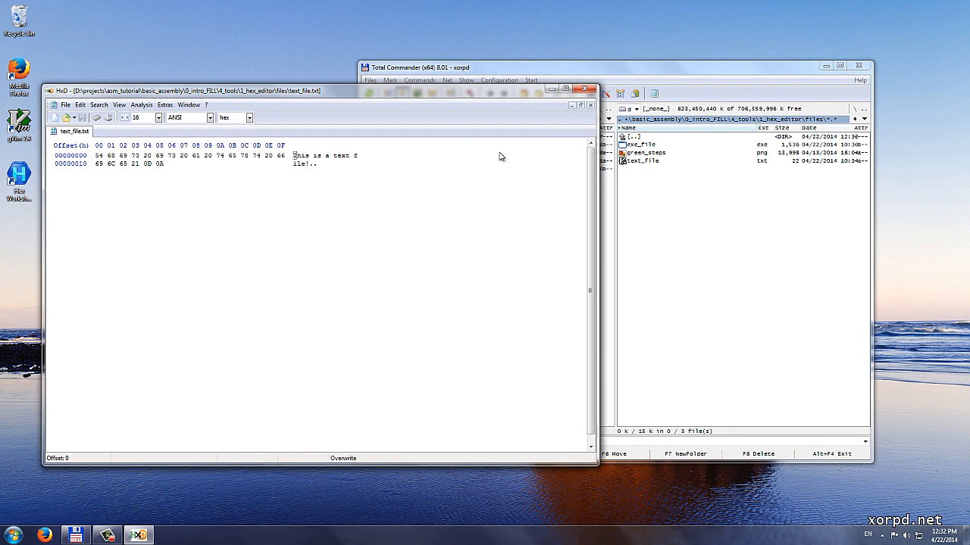
Step: Open green_steps.png from the files folder in HxD and look through its bytes, returning to the start of the file
{"action": "left_click", "coordinate": [682, 156]}
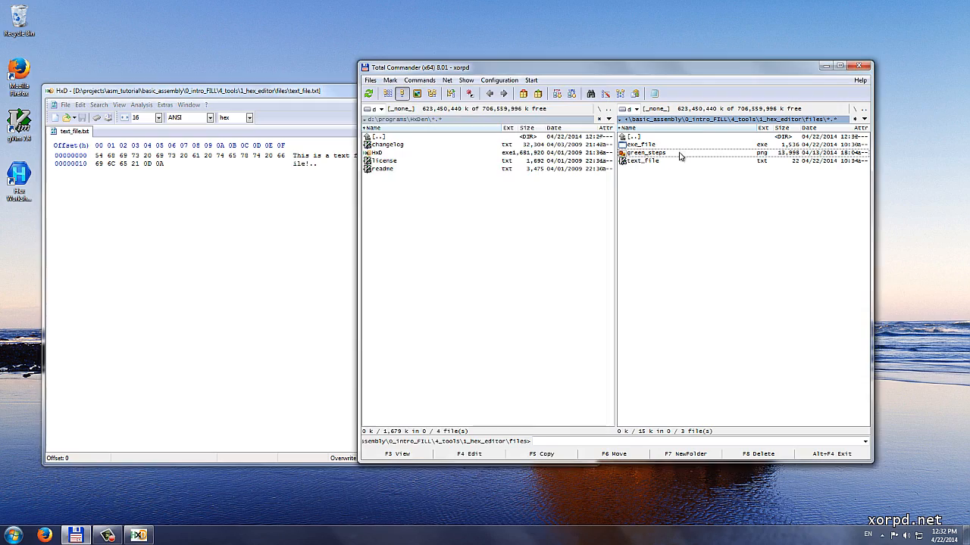
{"action": "left_click_drag", "start_coordinate": [681, 156], "coordinate": [303, 216]}
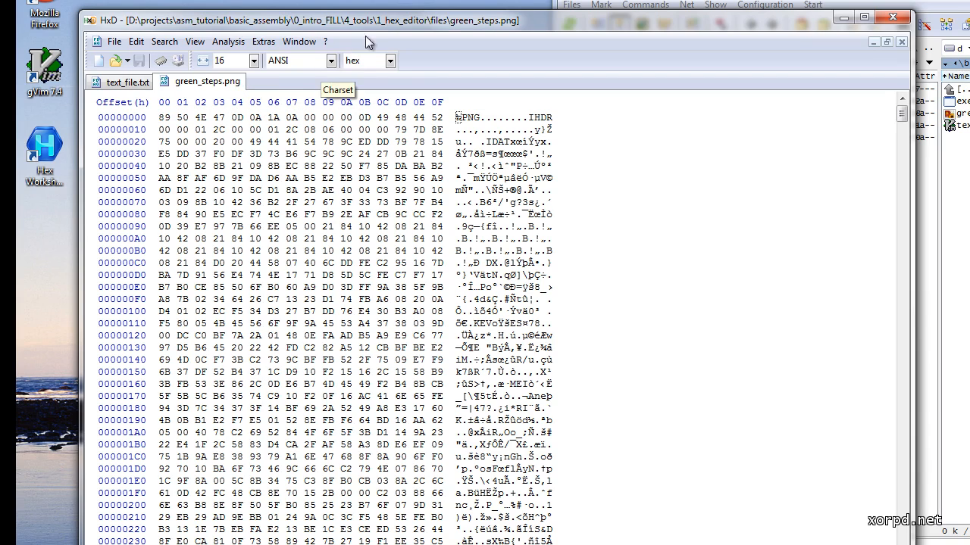
{"action": "left_click_drag", "start_coordinate": [384, 27], "coordinate": [403, 16]}
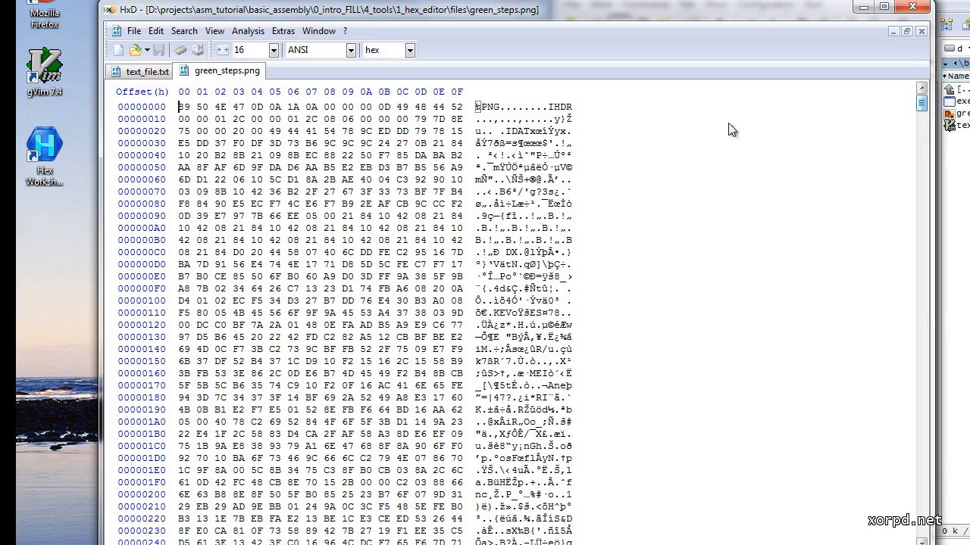
{"action": "mouse_move", "coordinate": [925, 106]}
{"action": "left_mouse_down"}
{"action": "mouse_move", "coordinate": [923, 538]}
{"action": "mouse_move", "coordinate": [938, 437]}
{"action": "mouse_move", "coordinate": [938, 163]}
{"action": "mouse_move", "coordinate": [927, 98]}
{"action": "left_mouse_up"}
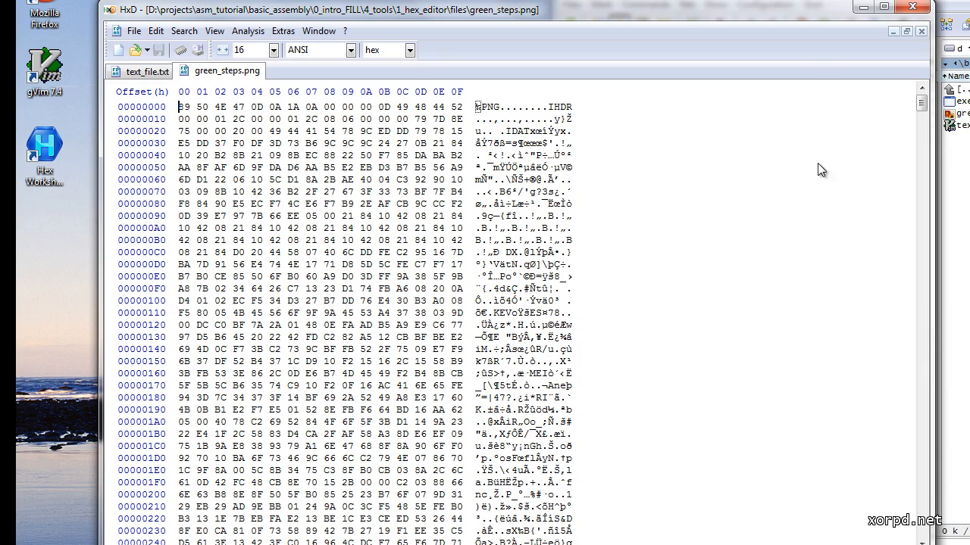
{"action": "left_click_drag", "start_coordinate": [924, 101], "coordinate": [916, 335]}
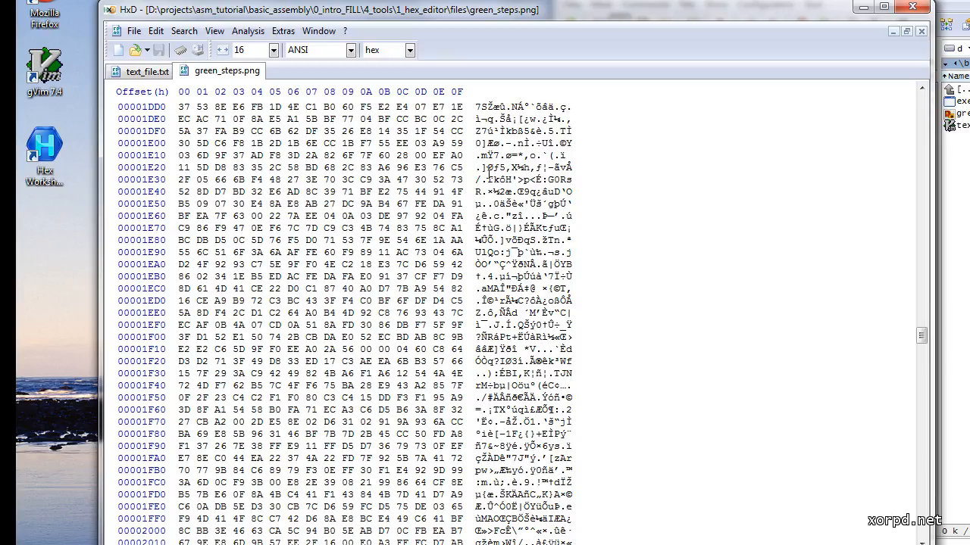
{"action": "left_click_drag", "start_coordinate": [922, 334], "coordinate": [913, 101]}
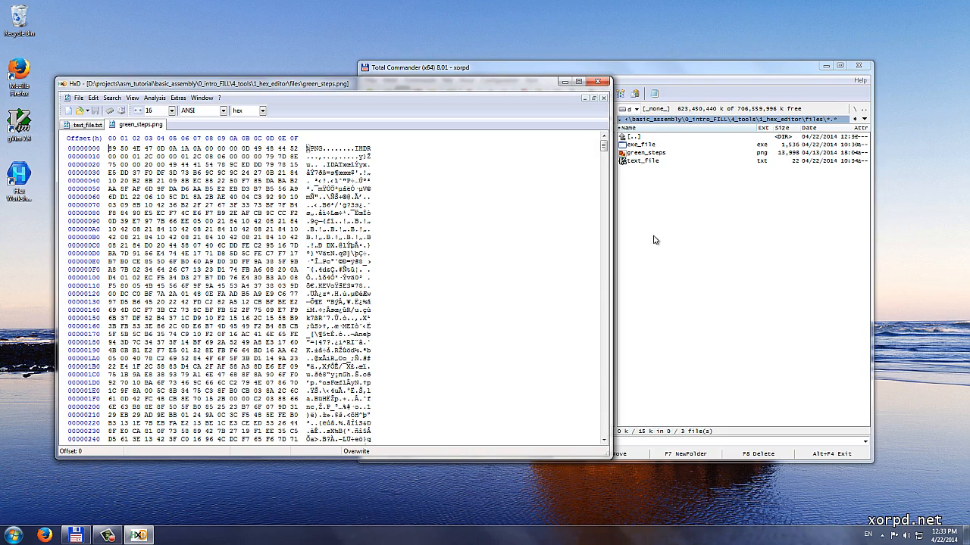
Step: Open exe_file from the files folder in HxD, minimize Total Commander and move the HxD window toward the middle of the desktop
{"action": "left_click", "coordinate": [648, 146]}
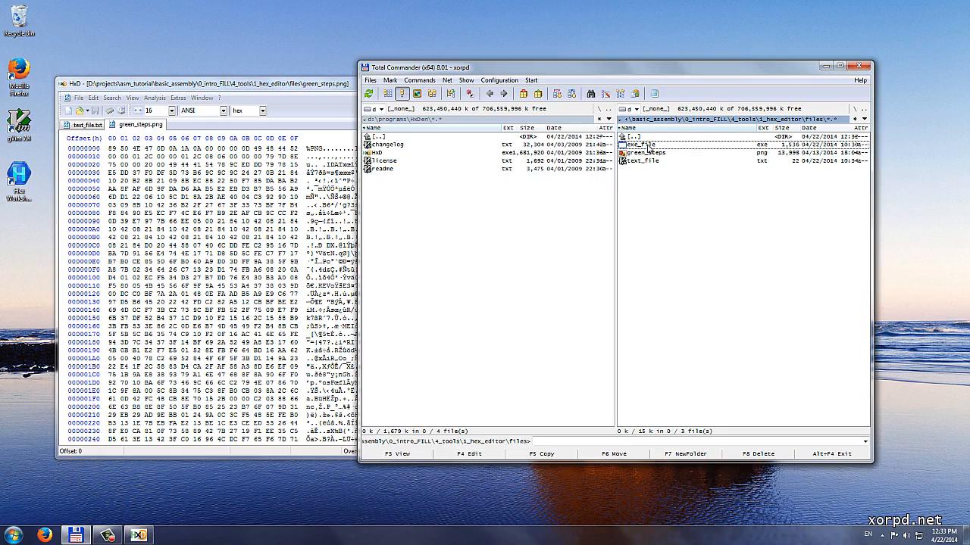
{"action": "left_click_drag", "start_coordinate": [648, 146], "coordinate": [321, 207]}
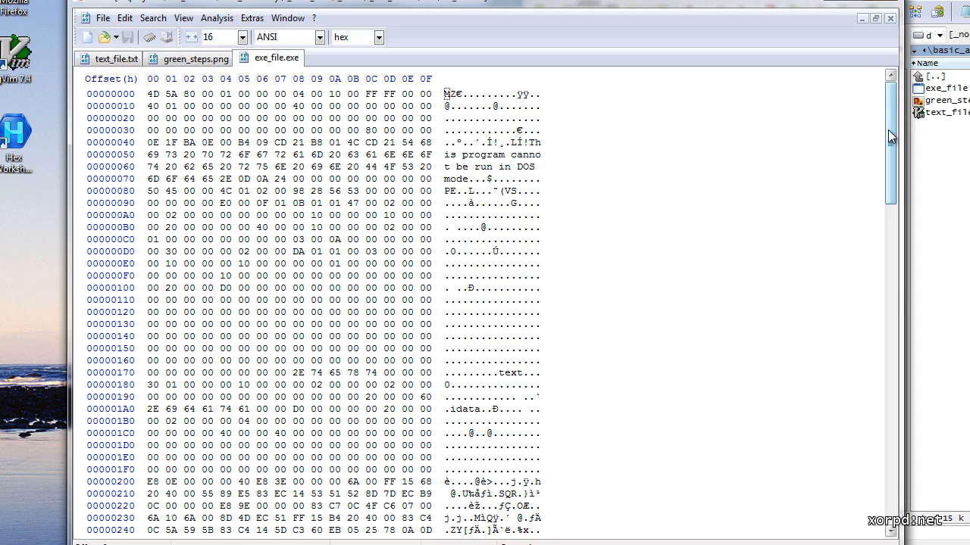
{"action": "mouse_move", "coordinate": [888, 129]}
{"action": "left_mouse_down"}
{"action": "mouse_move", "coordinate": [879, 349]}
{"action": "mouse_move", "coordinate": [882, 112]}
{"action": "left_mouse_up"}
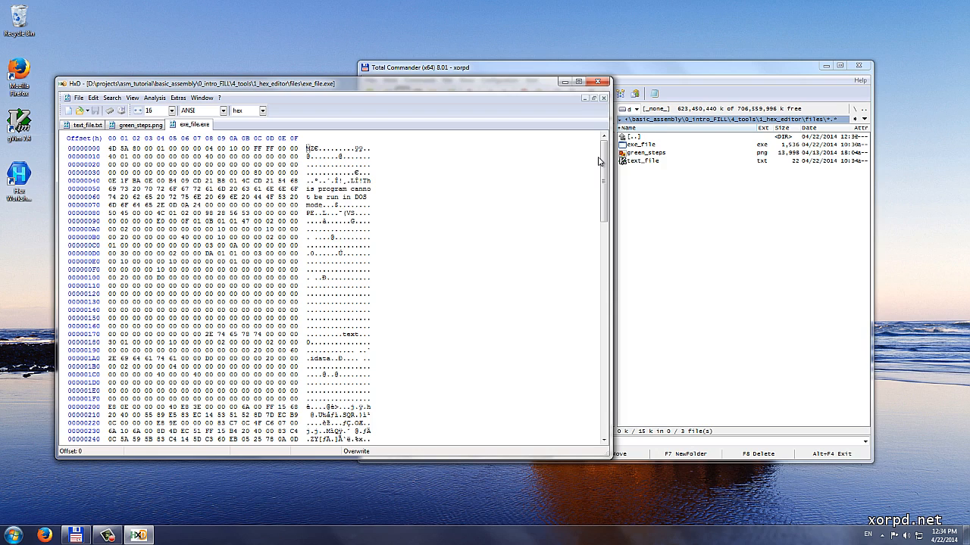
{"action": "left_click", "coordinate": [825, 66]}
{"action": "left_click_drag", "start_coordinate": [513, 92], "coordinate": [692, 67]}
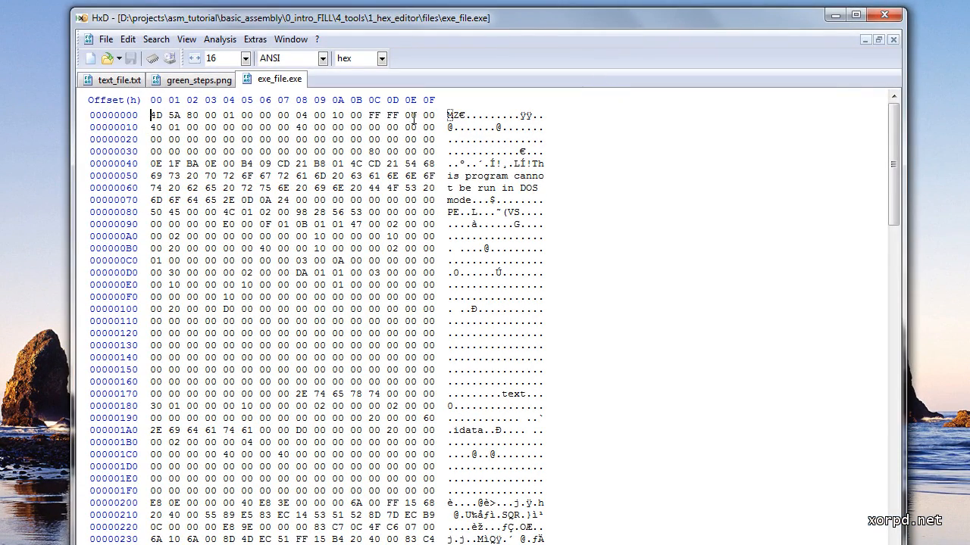
Step: Set the hex view of exe_file.exe to 8 bytes per row and restore it to 16
{"action": "left_click", "coordinate": [229, 59]}
{"action": "type", "text": "8"}
{"action": "key", "text": "Return"}
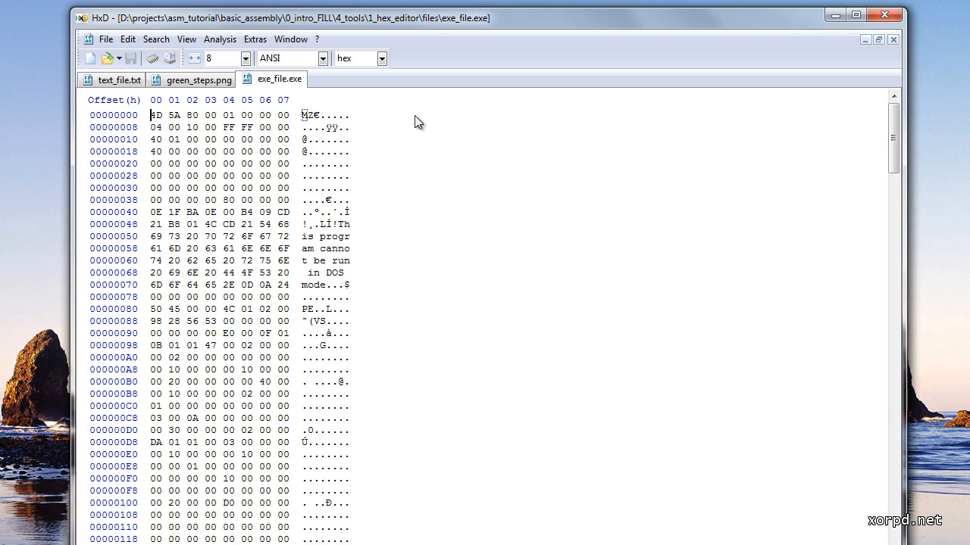
{"action": "left_click", "coordinate": [209, 59]}
{"action": "type", "text": "16"}
{"action": "key", "text": "Return"}
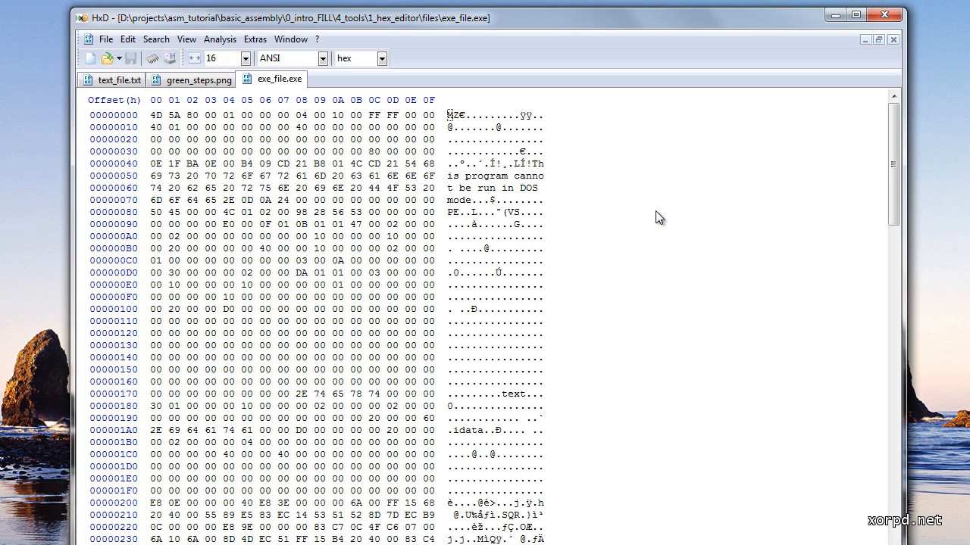
Step: Search exe_file.exe forward for the hex values 2e74, keeping the Find dialog clear of the byte rows
{"action": "key", "text": "ctrl+f"}
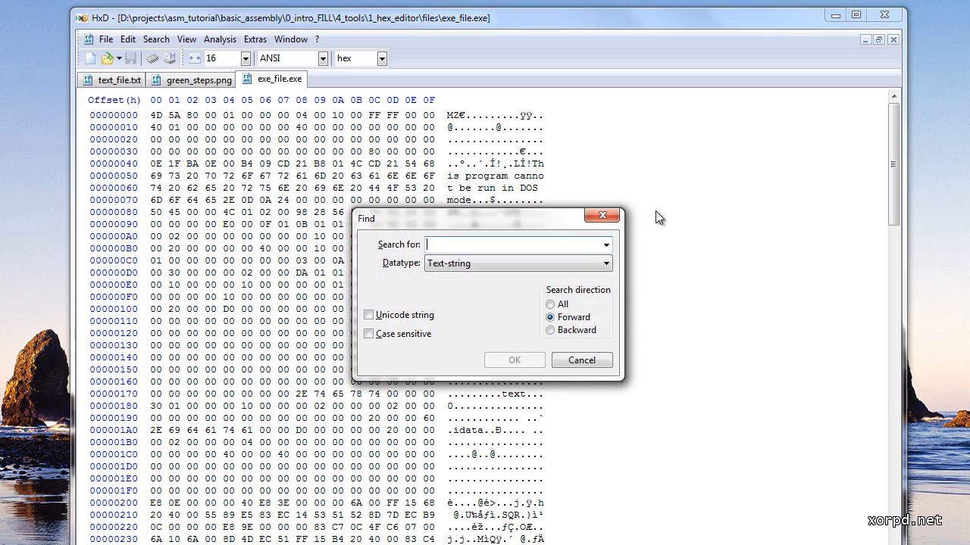
{"action": "left_click_drag", "start_coordinate": [551, 216], "coordinate": [533, 169]}
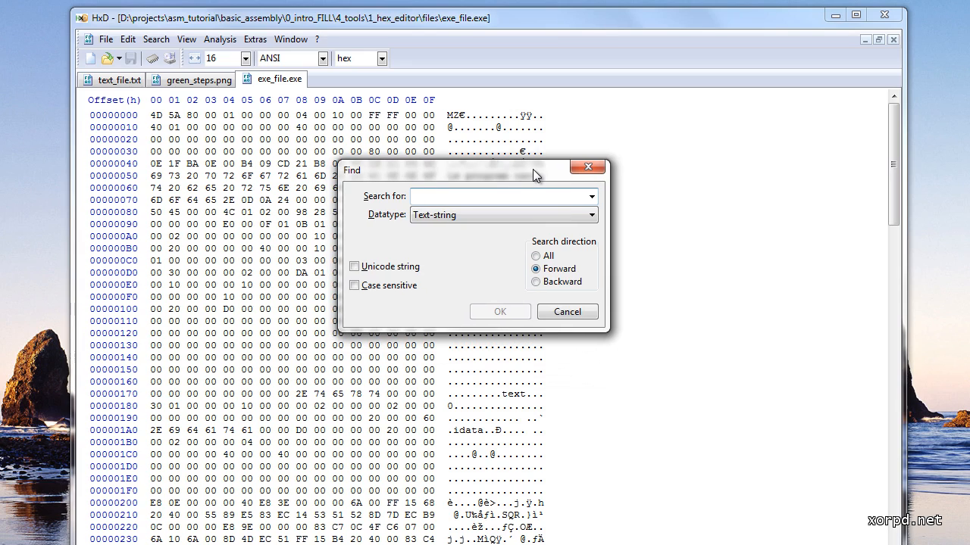
{"action": "left_click_drag", "start_coordinate": [534, 169], "coordinate": [481, 191]}
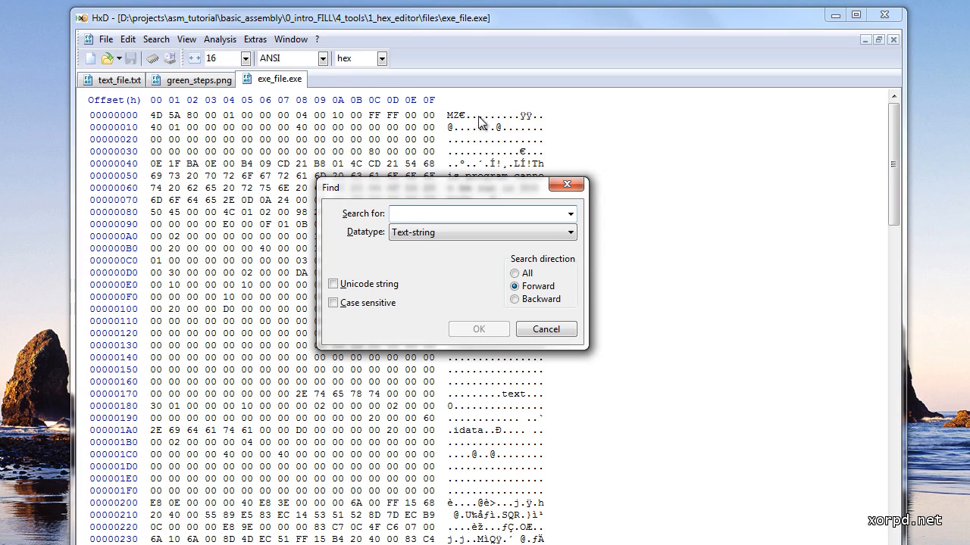
{"action": "left_click_drag", "start_coordinate": [490, 183], "coordinate": [460, 154]}
{"action": "key", "text": "Tab"}
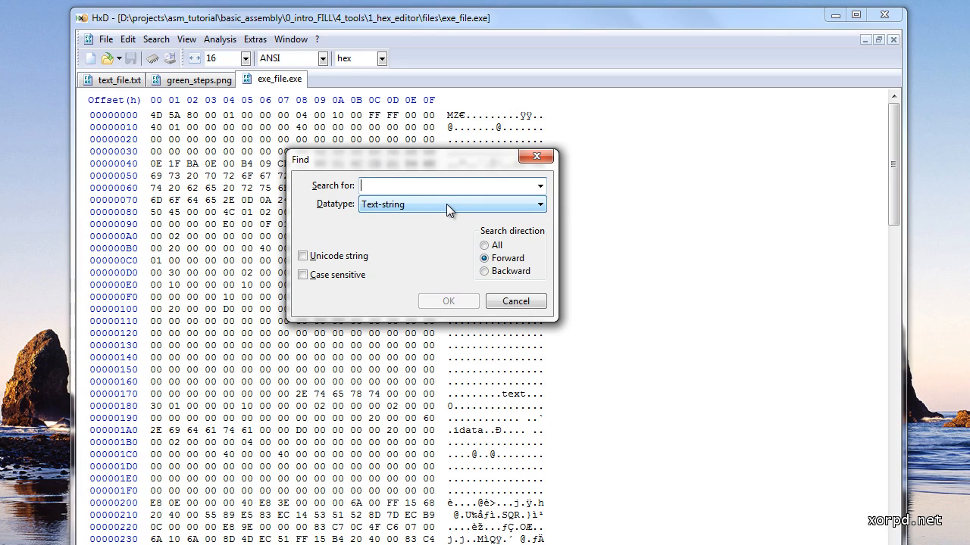
{"action": "left_click", "coordinate": [446, 203]}
{"action": "left_click", "coordinate": [428, 232]}
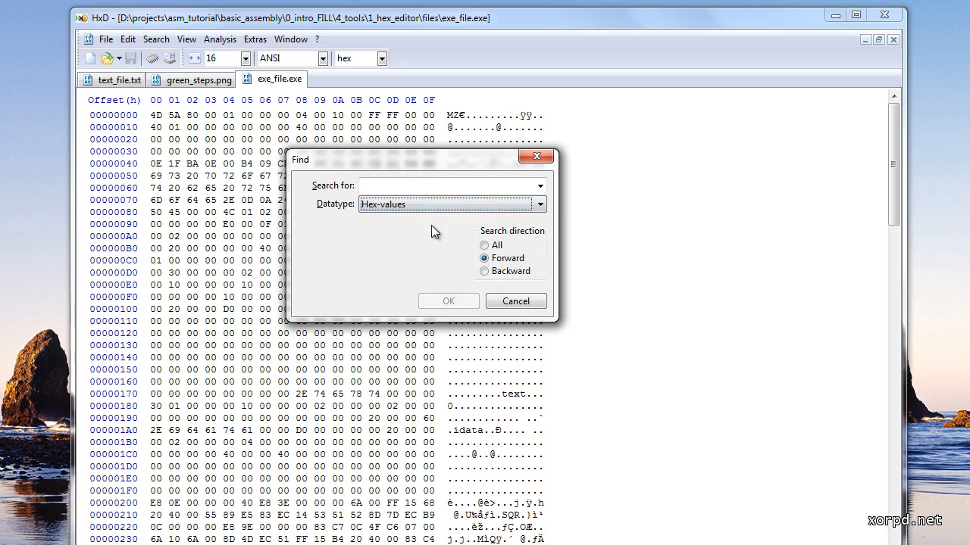
{"action": "left_click", "coordinate": [420, 187]}
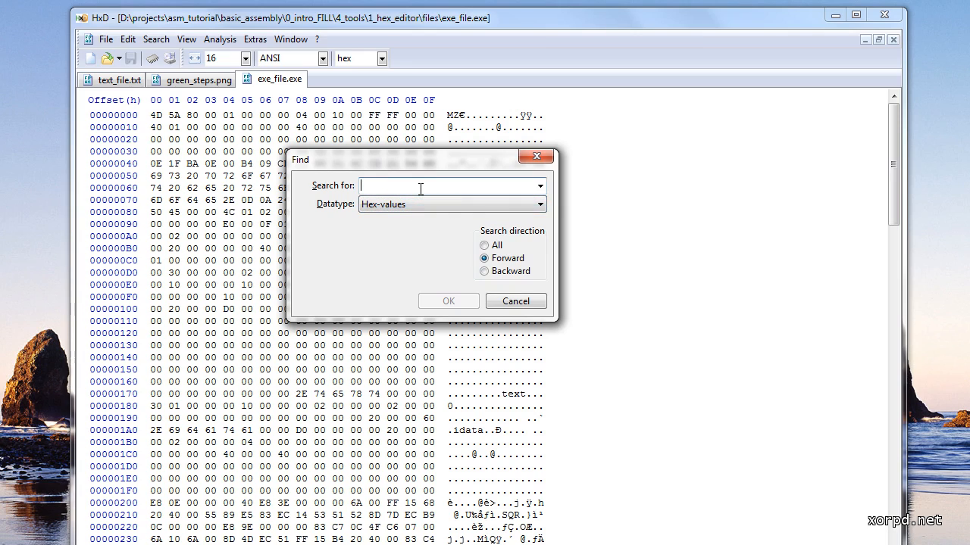
{"action": "type", "text": "2e"}
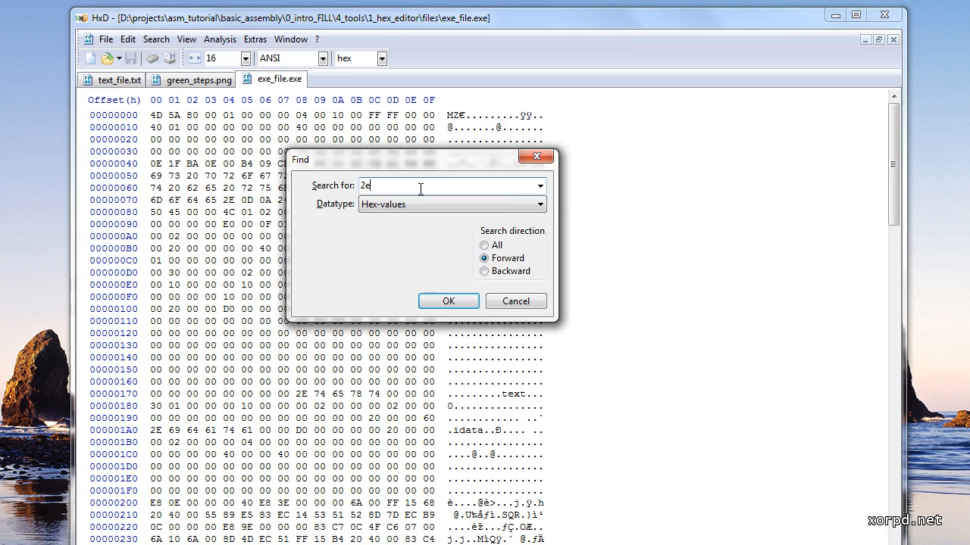
{"action": "type", "text": "74"}
{"action": "key", "text": "Return"}
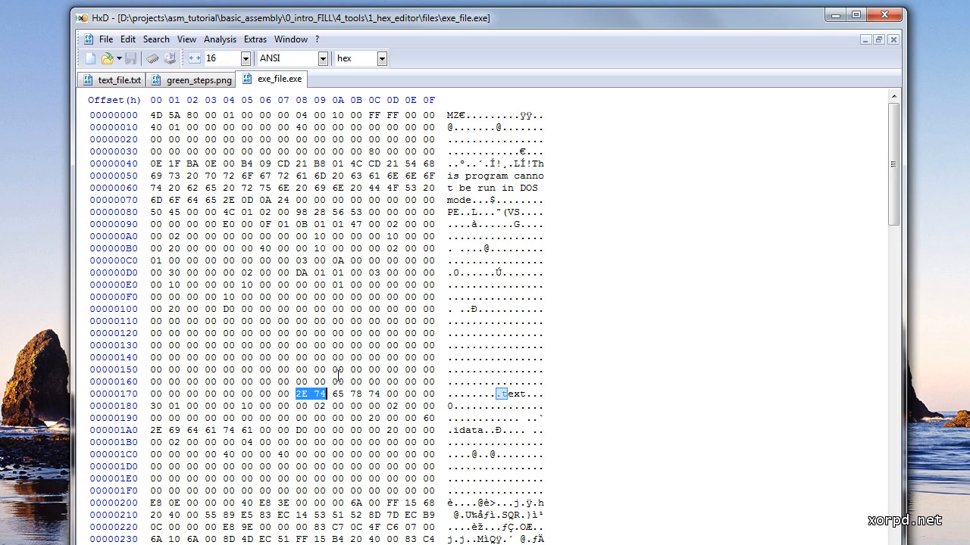
Step: From an earlier byte in exe_file.exe, search forward for the text string "idata" and clear the resulting selection
{"action": "left_click", "coordinate": [383, 273]}
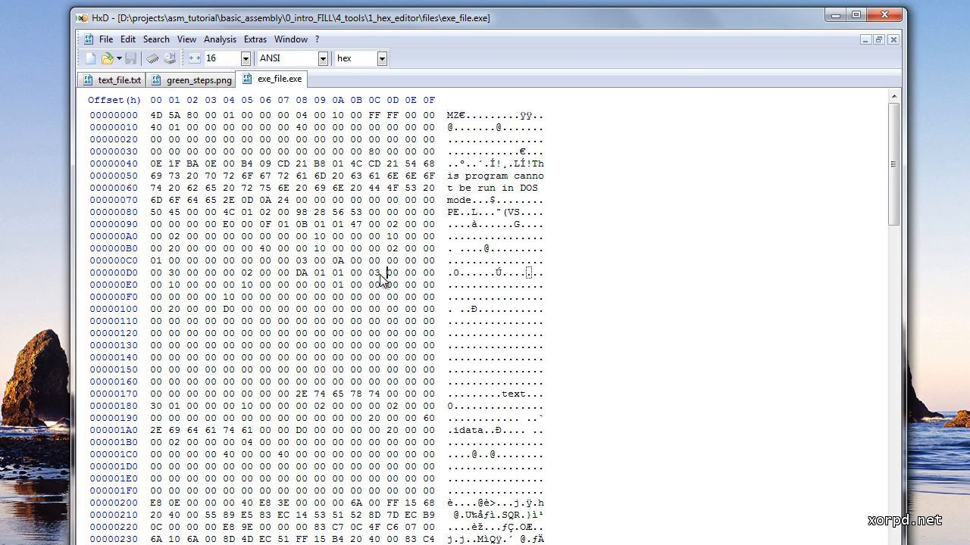
{"action": "key", "text": "ctrl+f"}
{"action": "left_click", "coordinate": [404, 204]}
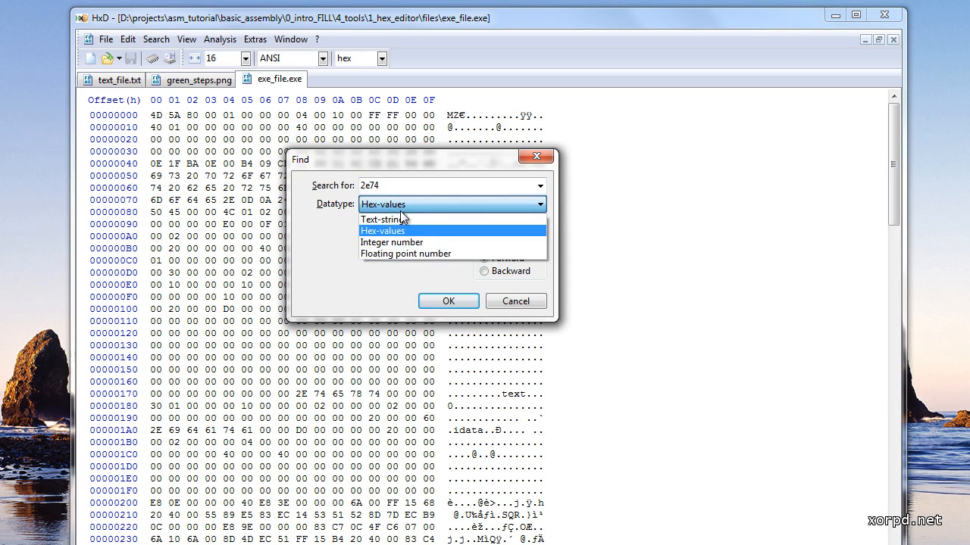
{"action": "left_click", "coordinate": [404, 215]}
{"action": "left_click_drag", "start_coordinate": [419, 185], "coordinate": [358, 185]}
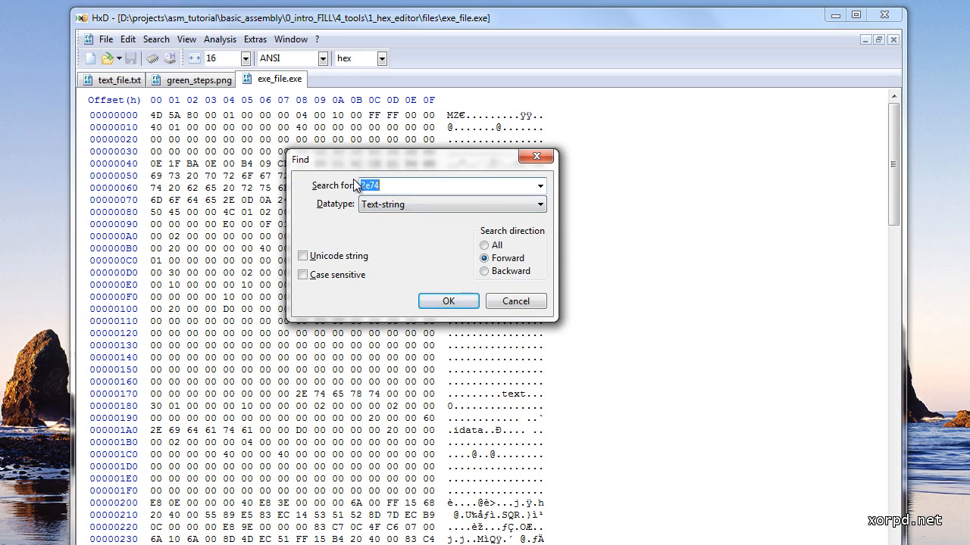
{"action": "type", "text": "idata"}
{"action": "key", "text": "Return"}
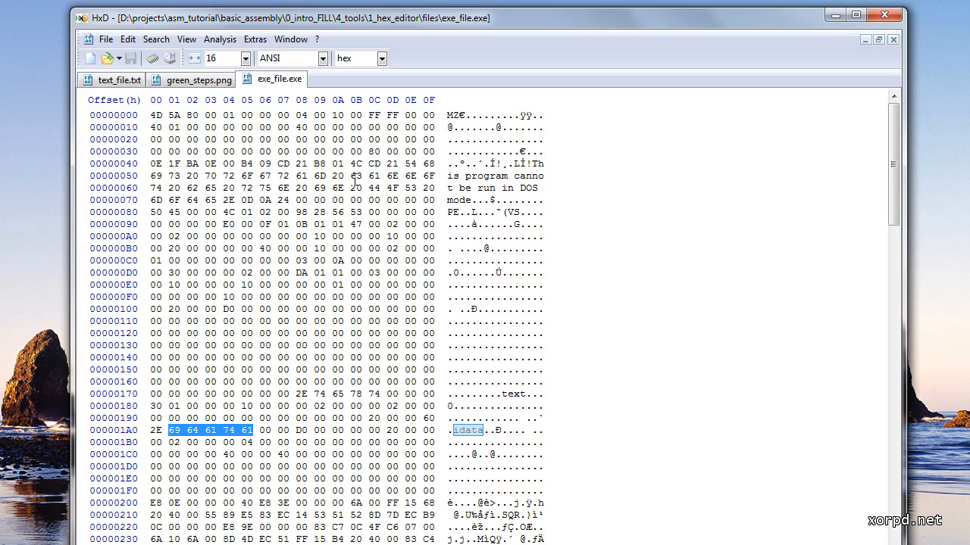
{"action": "left_click", "coordinate": [369, 250]}
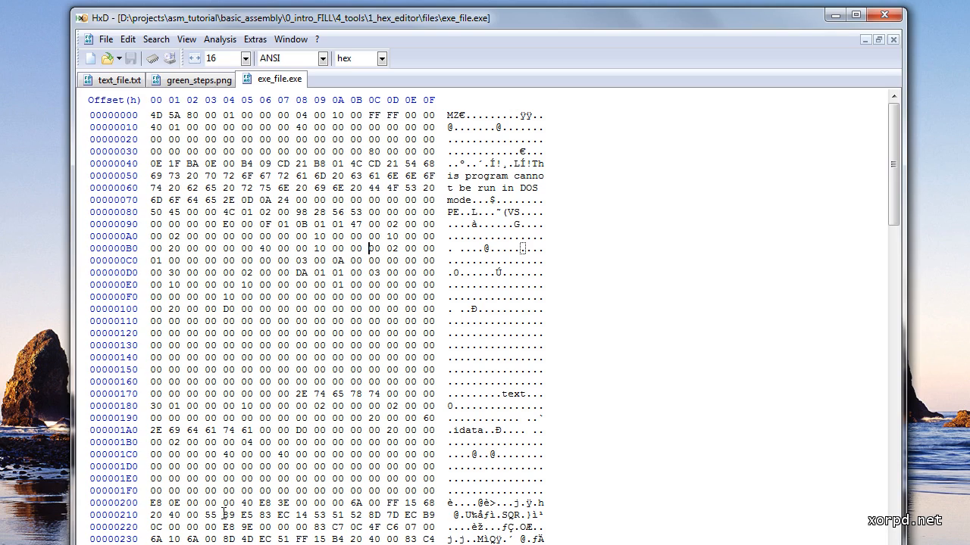
Step: Copy the bytes 55 89 E5 83 EC 14 53 in row 00000210 of exe_file.exe and paste them into a new Notepad document
{"action": "left_click", "coordinate": [204, 515]}
{"action": "left_click_drag", "start_coordinate": [204, 515], "coordinate": [326, 515]}
{"action": "key", "text": "ctrl+c"}
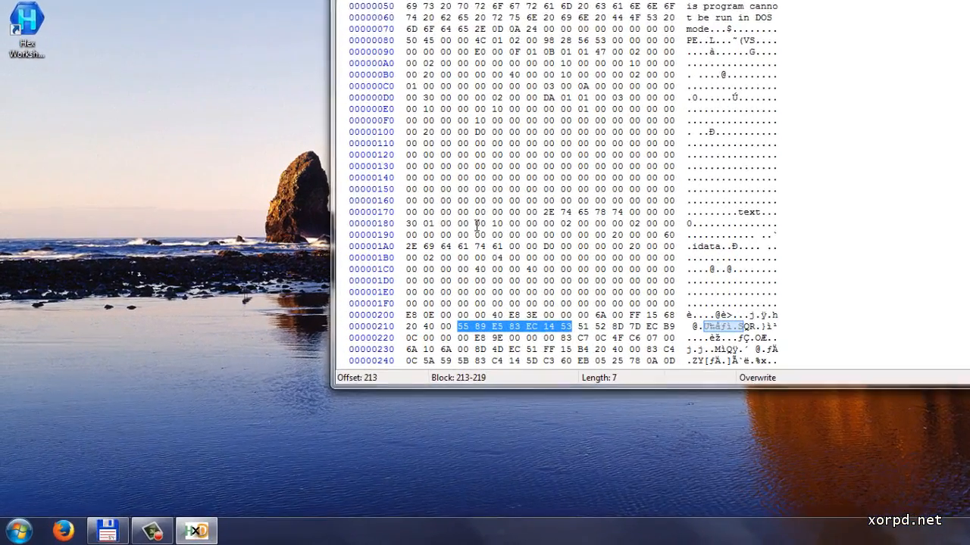
{"action": "key", "text": "super"}
{"action": "type", "text": "notepad"}
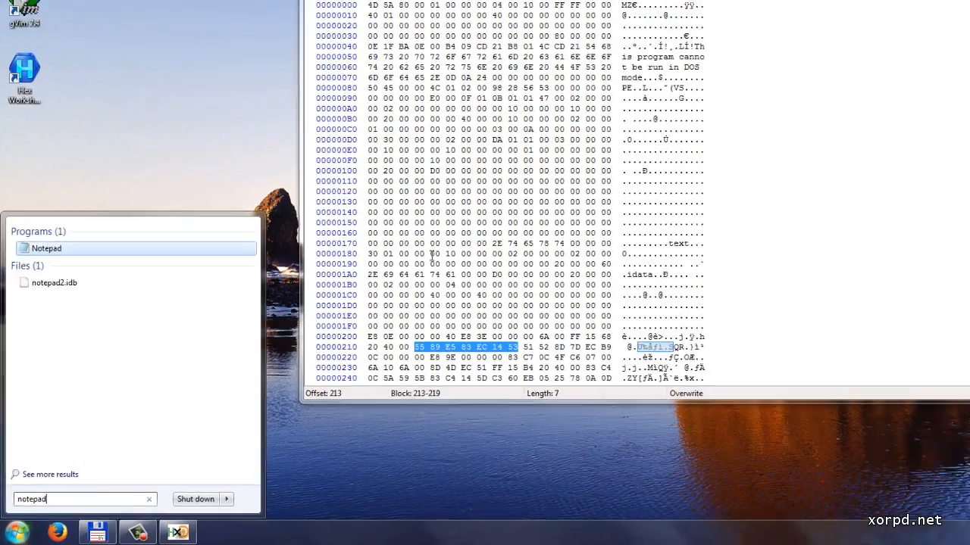
{"action": "key", "text": "Return"}
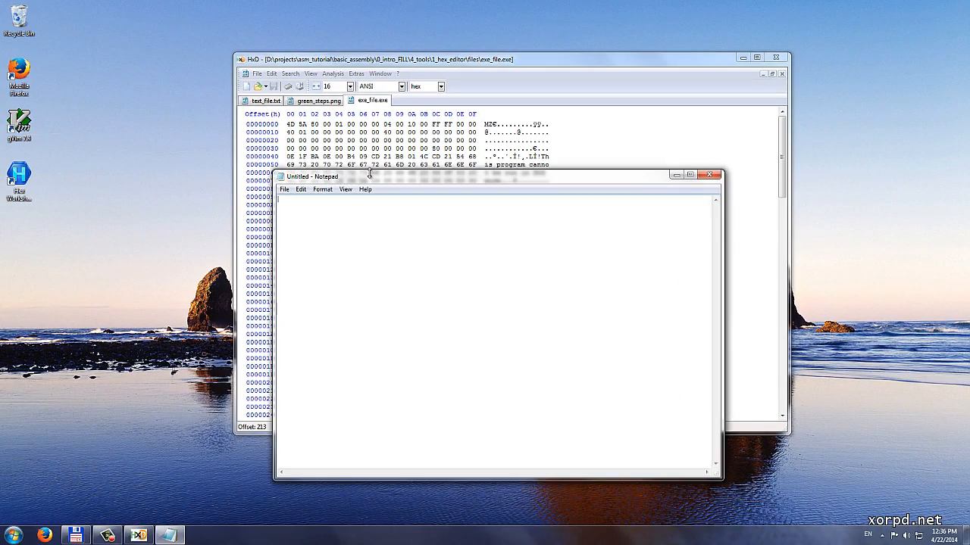
{"action": "left_click_drag", "start_coordinate": [369, 176], "coordinate": [422, 75]}
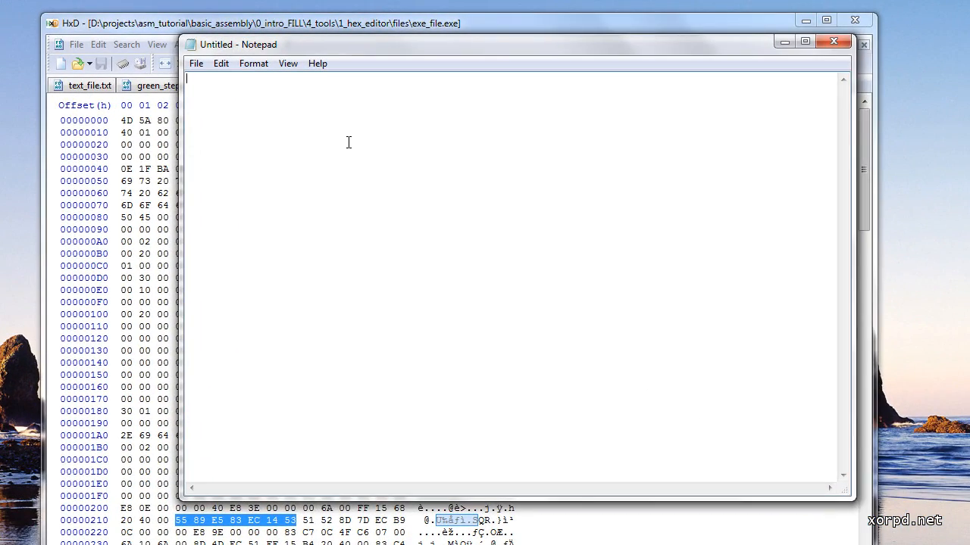
{"action": "key", "text": "ctrl+v"}
Step: Shrink and reposition the Notepad window, close it without saving, and clear the byte selection in exe_file.exe
{"action": "left_click_drag", "start_coordinate": [852, 498], "coordinate": [649, 351]}
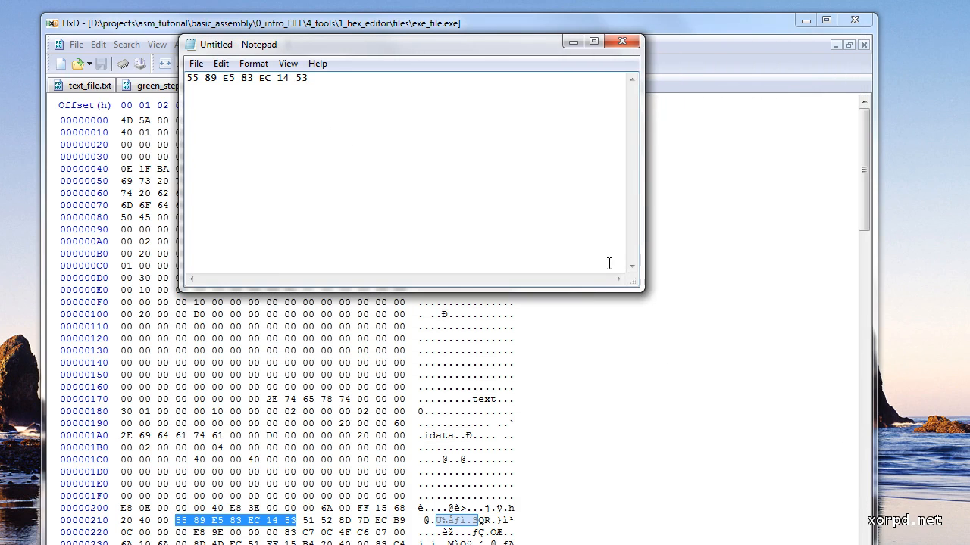
{"action": "left_click_drag", "start_coordinate": [327, 54], "coordinate": [297, 243]}
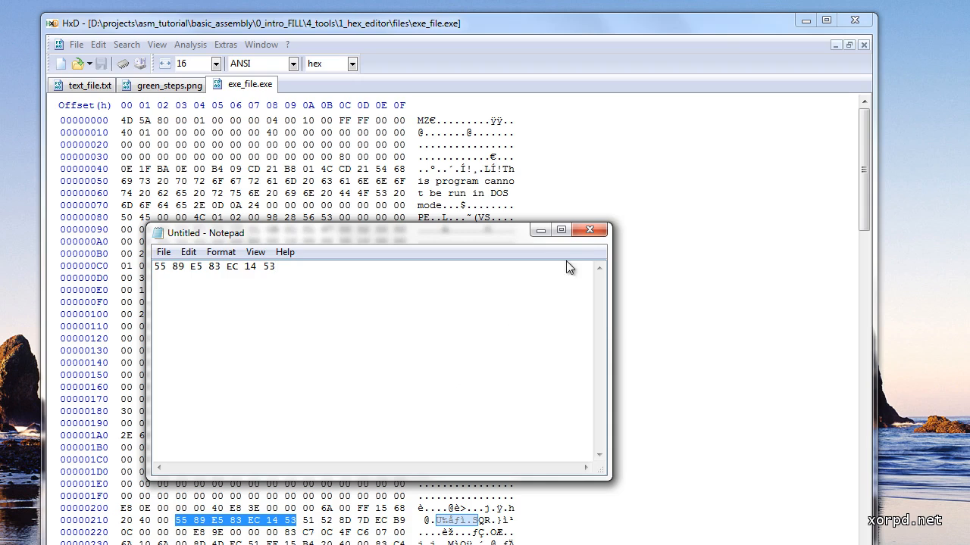
{"action": "left_click", "coordinate": [589, 230]}
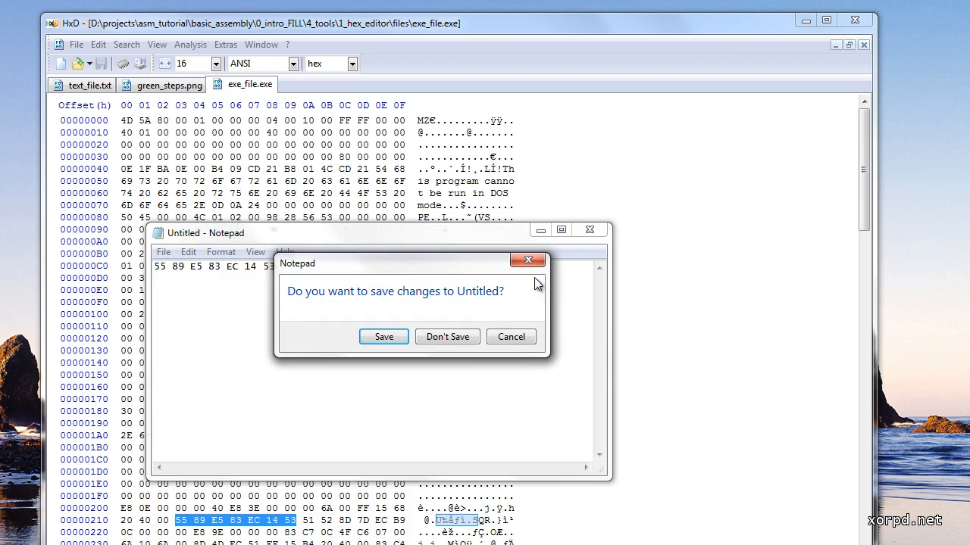
{"action": "left_click", "coordinate": [447, 336]}
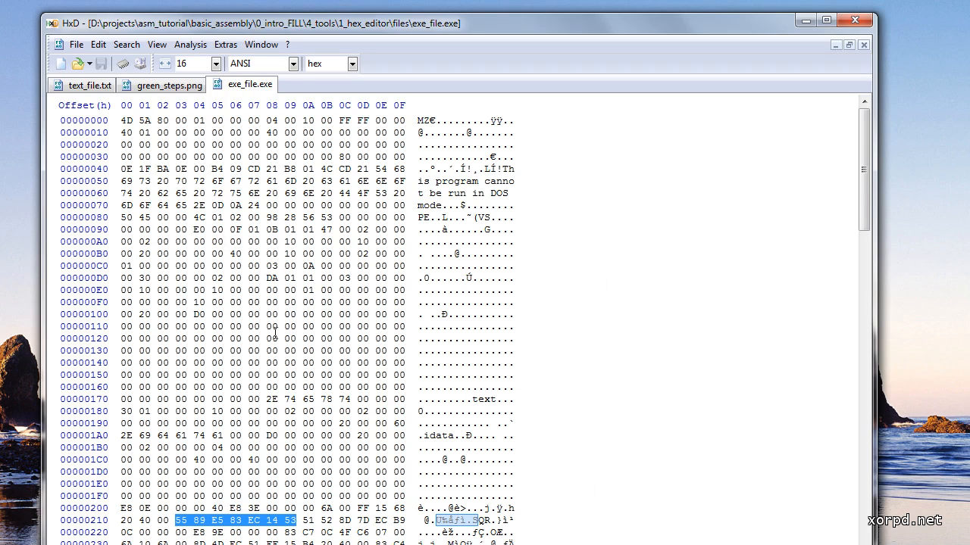
{"action": "left_click", "coordinate": [281, 363]}
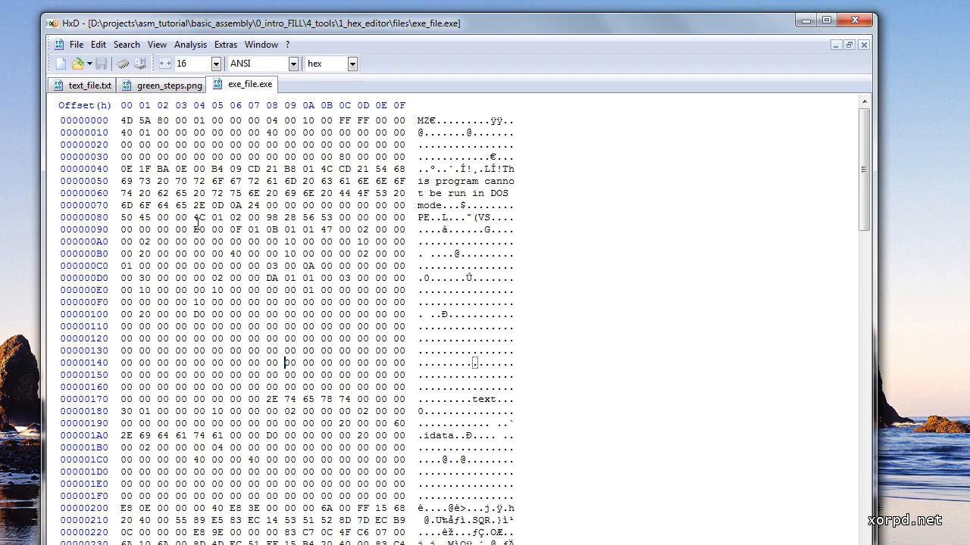
Step: In text_file.txt, insert the bytes 31 32 33 before the final 0D 0A, accepting the file-size change, and save the file
{"action": "left_click", "coordinate": [90, 85]}
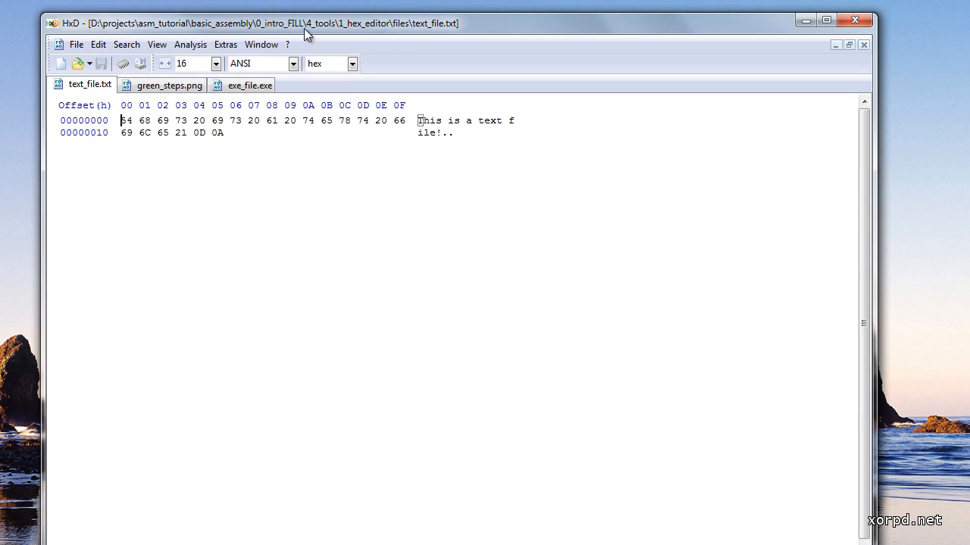
{"action": "left_click_drag", "start_coordinate": [303, 28], "coordinate": [338, 26]}
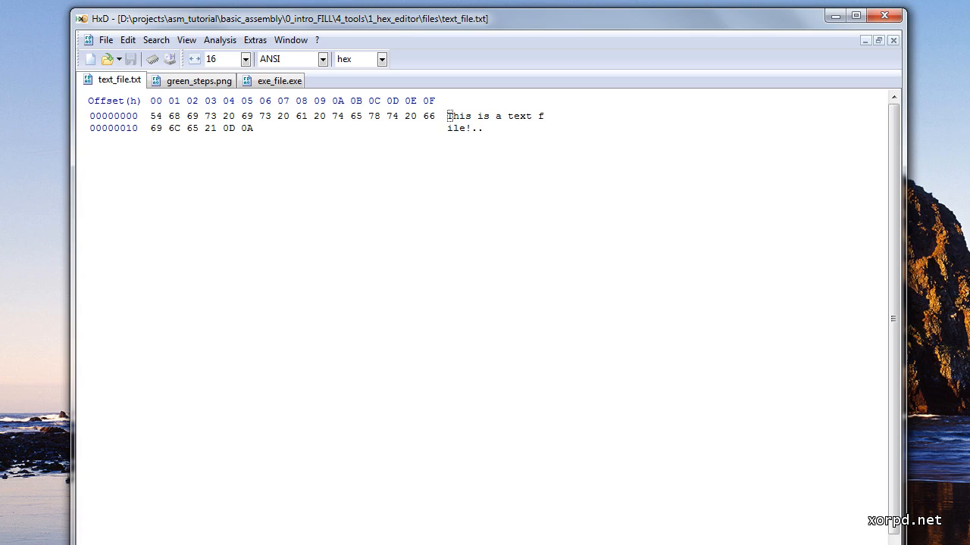
{"action": "left_click", "coordinate": [224, 128]}
{"action": "key", "text": "Delete"}
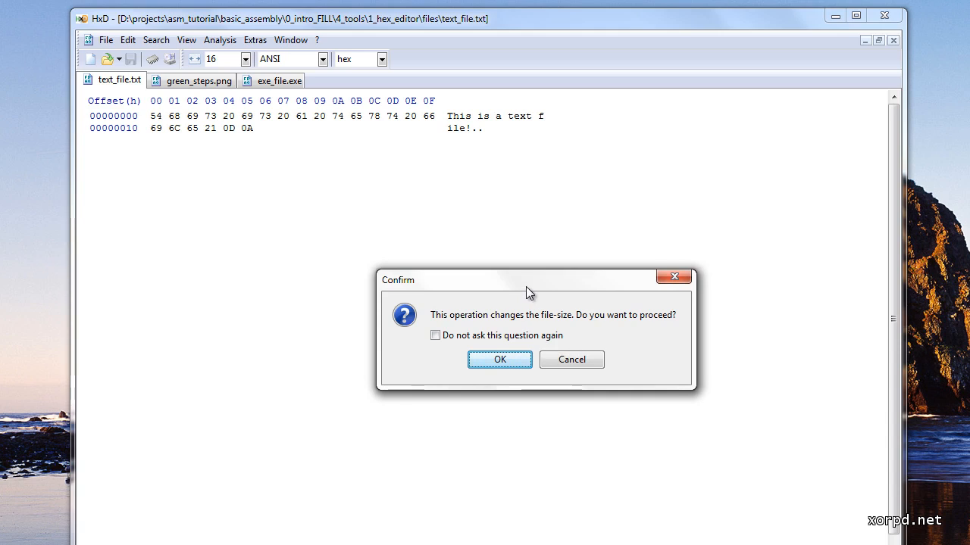
{"action": "left_click_drag", "start_coordinate": [526, 286], "coordinate": [487, 226]}
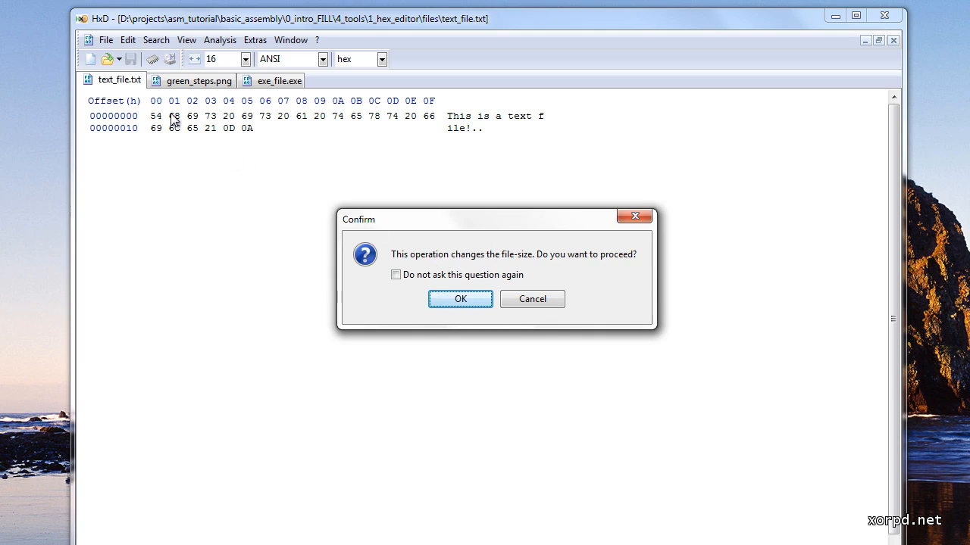
{"action": "left_click", "coordinate": [395, 276]}
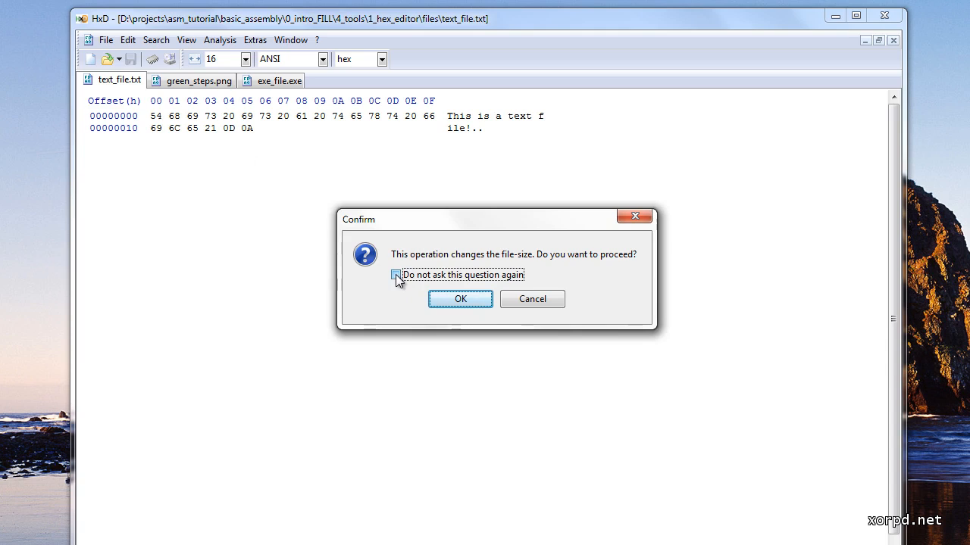
{"action": "left_click", "coordinate": [459, 300]}
{"action": "type", "text": "1 "}
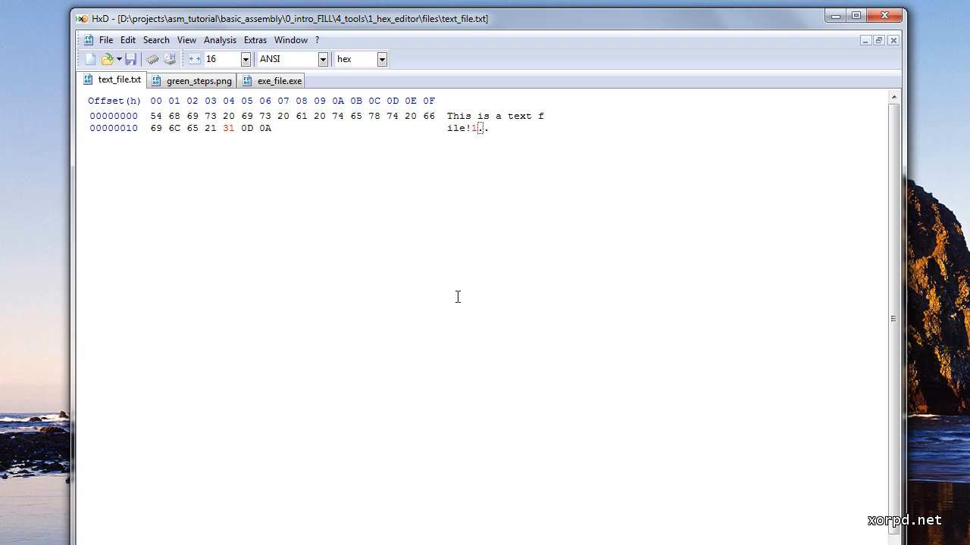
{"action": "type", "text": "32 33"}
{"action": "key", "text": "ctrl+s"}
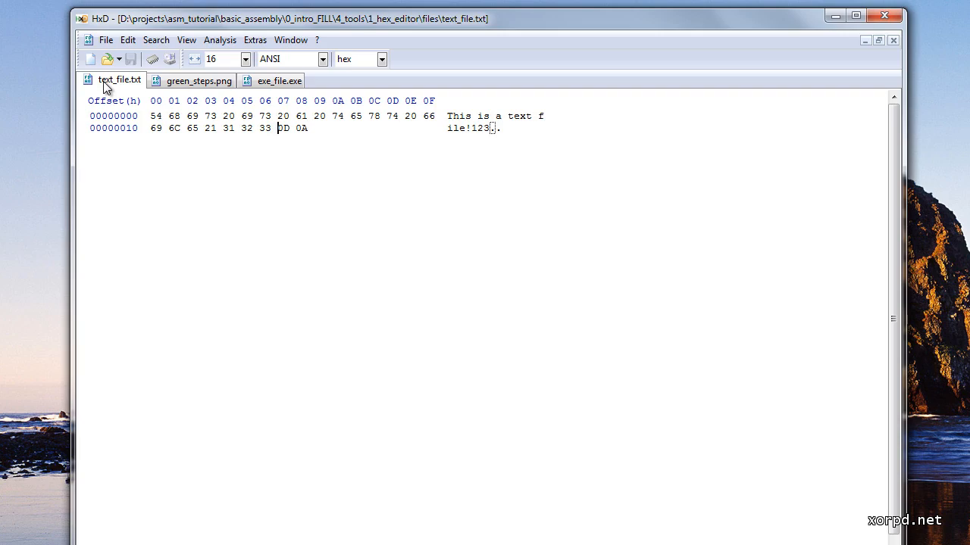
Step: Bring up green_steps.png in HxD, open a new Notepad document with the other windows minimized, and write Hex Workshop and 010 editor in it
{"action": "left_click", "coordinate": [181, 81]}
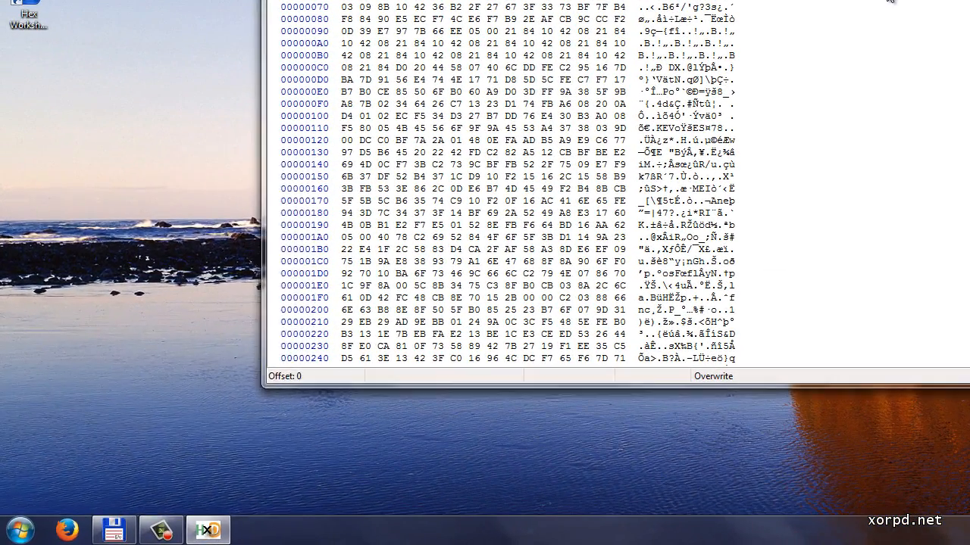
{"action": "key", "text": "super"}
{"action": "type", "text": "notepad"}
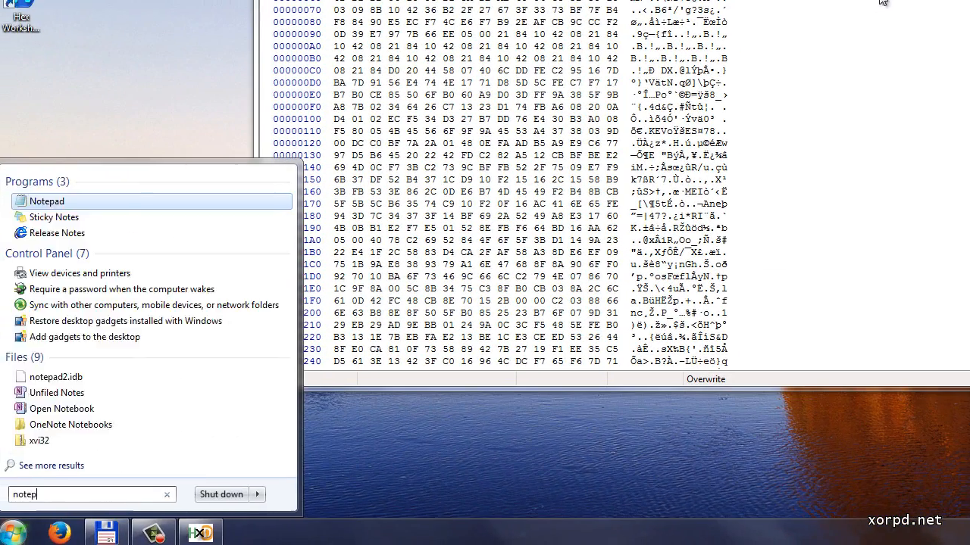
{"action": "key", "text": "Return"}
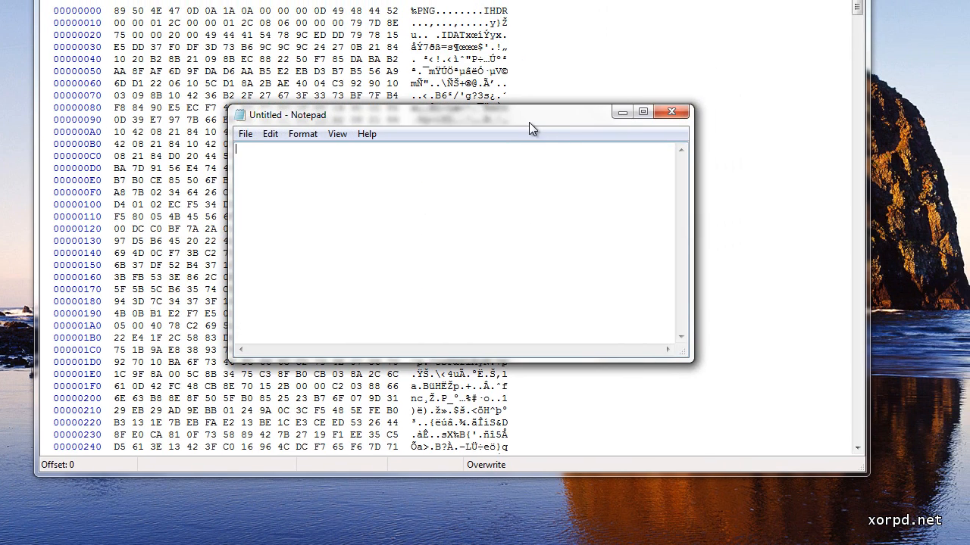
{"action": "left_click_drag", "start_coordinate": [529, 123], "coordinate": [512, 74]}
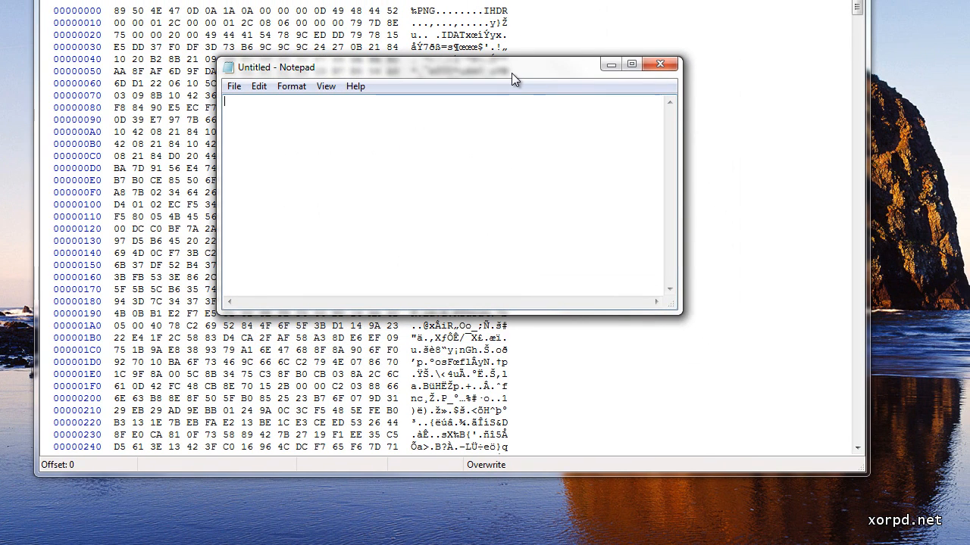
{"action": "key", "text": "super+Home"}
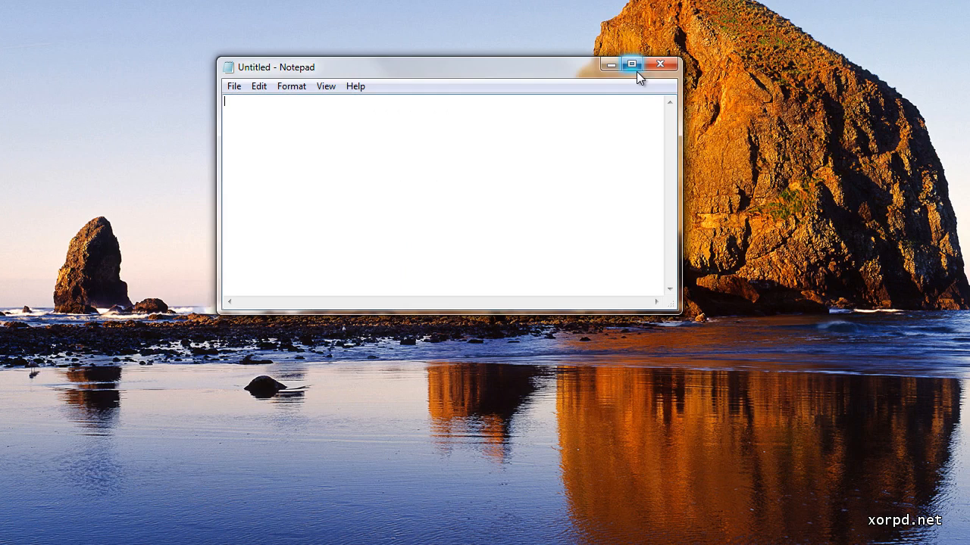
{"action": "type", "text": "Hex Workshop"}
{"action": "type", "text": "010 editor"}
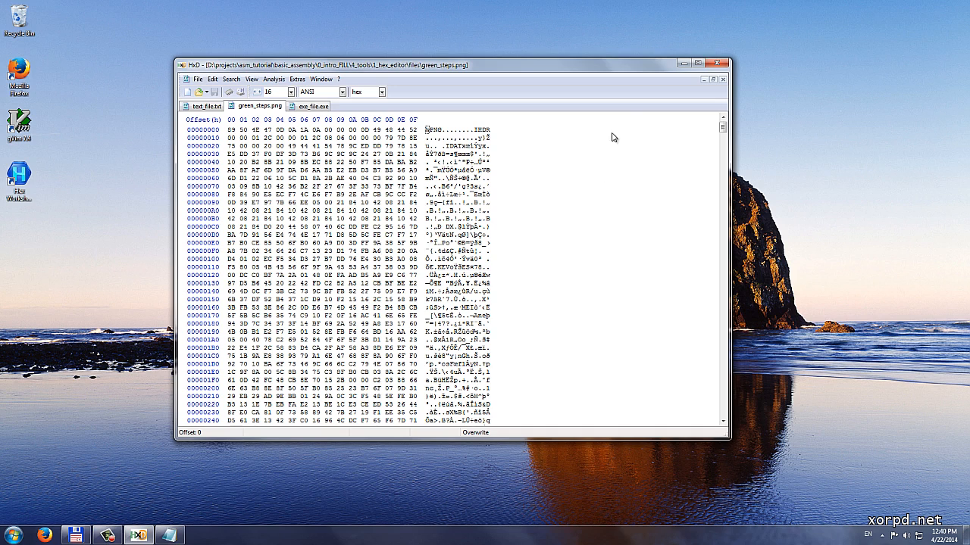
Step: Minimize the HxD window and close the Notepad document listing the alternative hex editors without saving it
{"action": "left_click", "coordinate": [684, 63]}
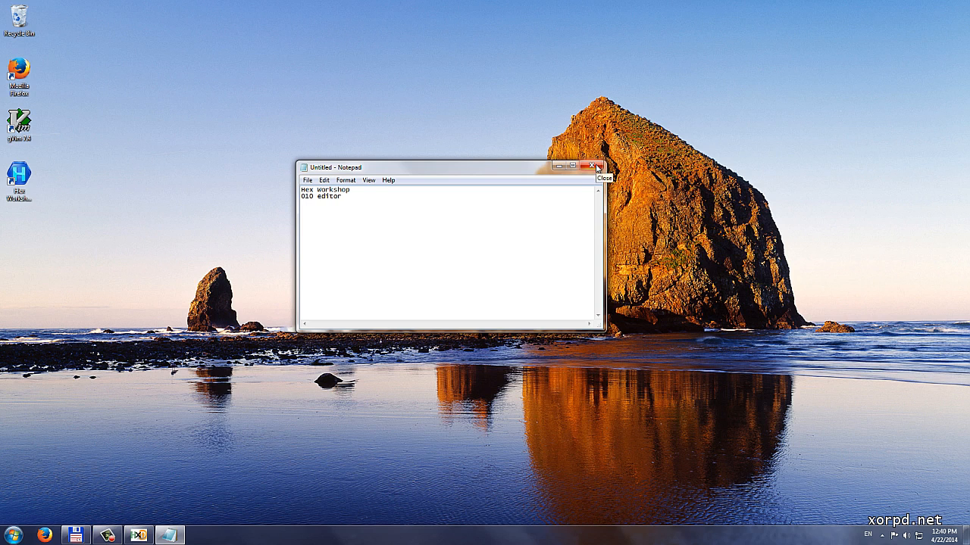
{"action": "left_click", "coordinate": [598, 167]}
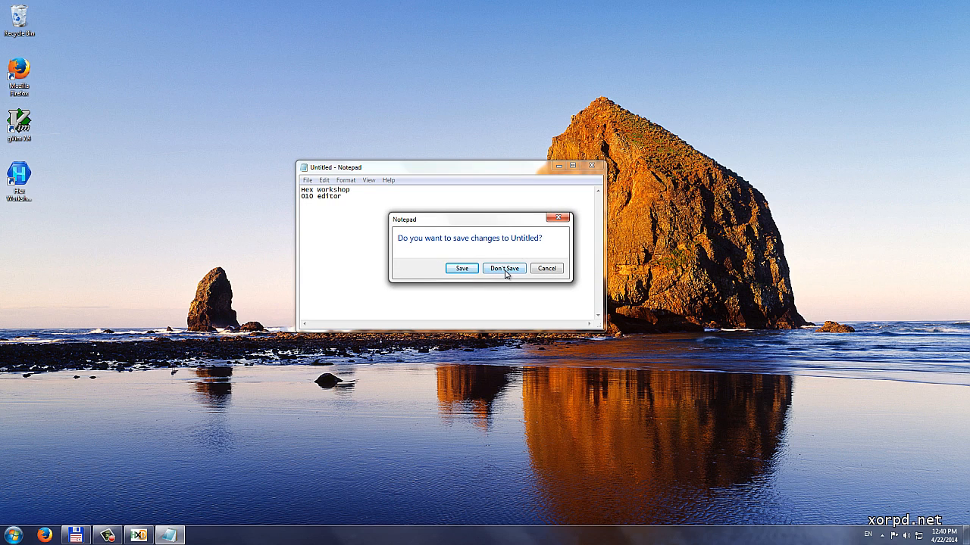
{"action": "left_click", "coordinate": [504, 269]}
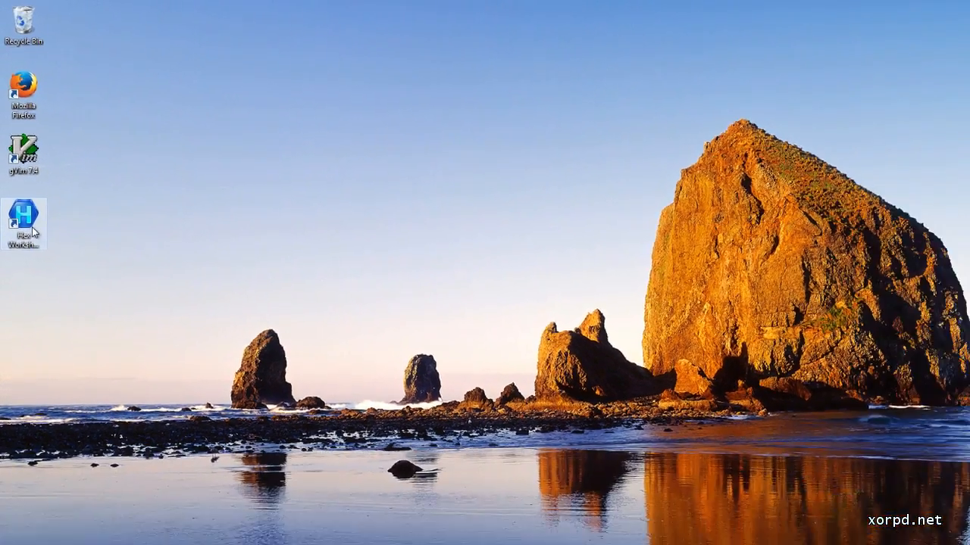
Step: Launch Hex Workshop from the desktop and bring up the Total Commander window showing the sample files over it
{"action": "double_click", "coordinate": [25, 219]}
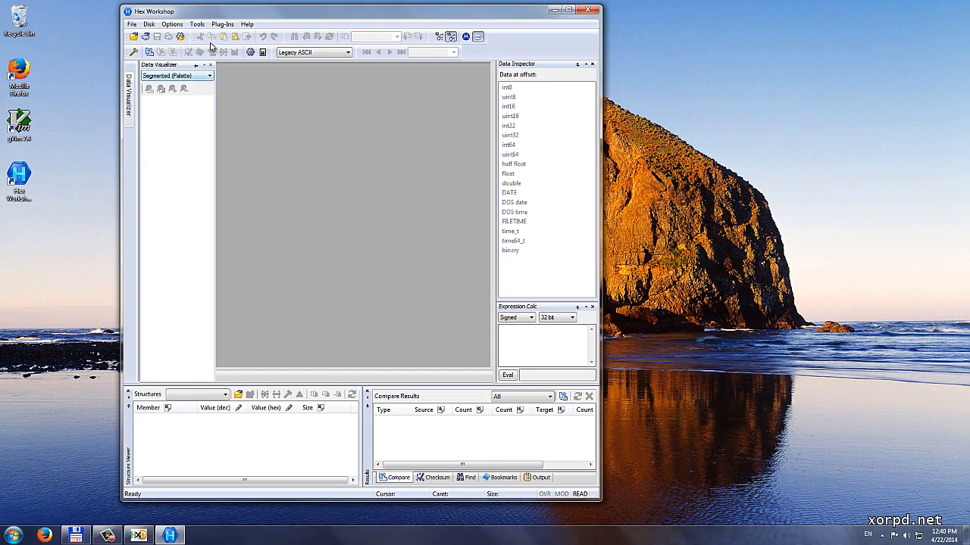
{"action": "left_click_drag", "start_coordinate": [238, 16], "coordinate": [252, 25]}
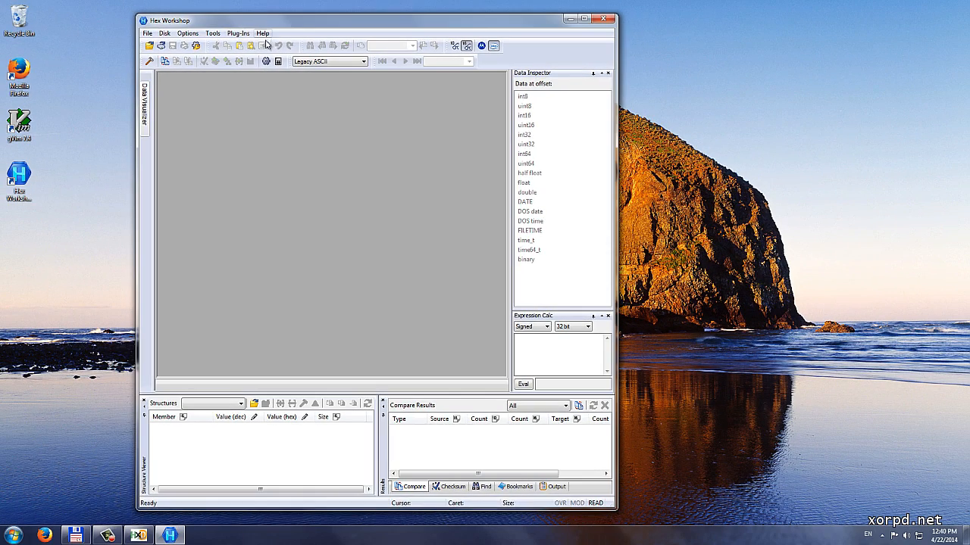
{"action": "left_click", "coordinate": [79, 537]}
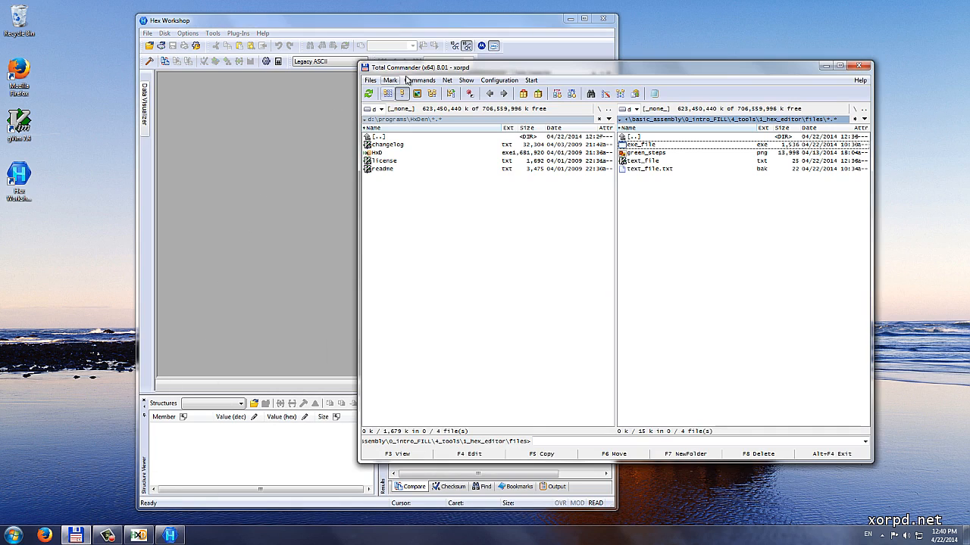
{"action": "left_click_drag", "start_coordinate": [410, 74], "coordinate": [441, 69]}
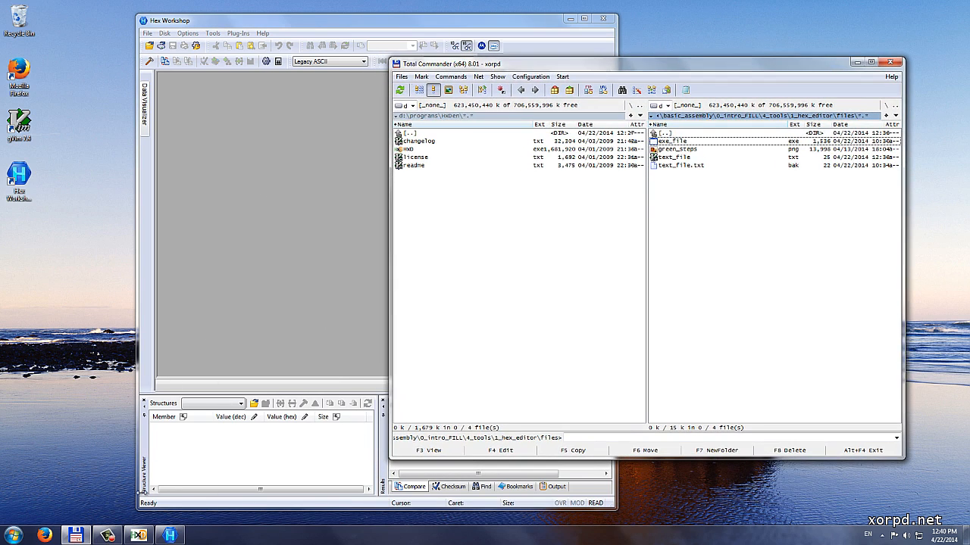
Step: Close HxD and arrange the Hex Workshop and Total Commander windows side by side with the sample file list accessible
{"action": "left_click", "coordinate": [138, 535]}
{"action": "left_click", "coordinate": [721, 63]}
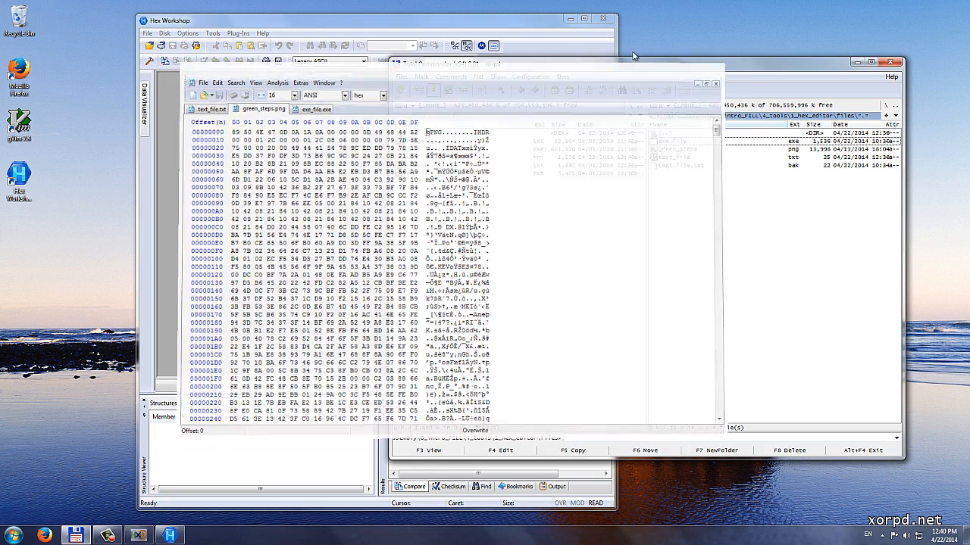
{"action": "left_click_drag", "start_coordinate": [512, 29], "coordinate": [442, 28]}
{"action": "left_click", "coordinate": [697, 226]}
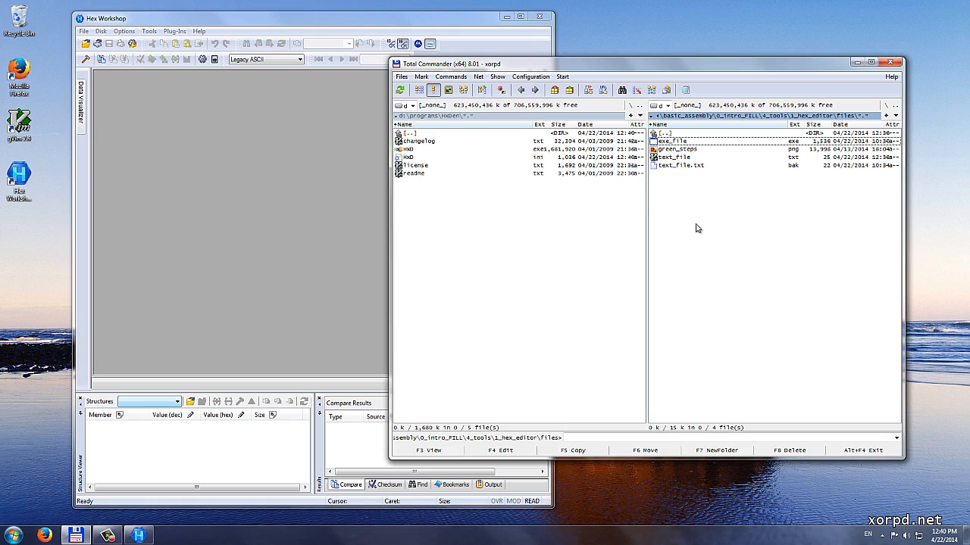
{"action": "left_click_drag", "start_coordinate": [631, 65], "coordinate": [669, 65]}
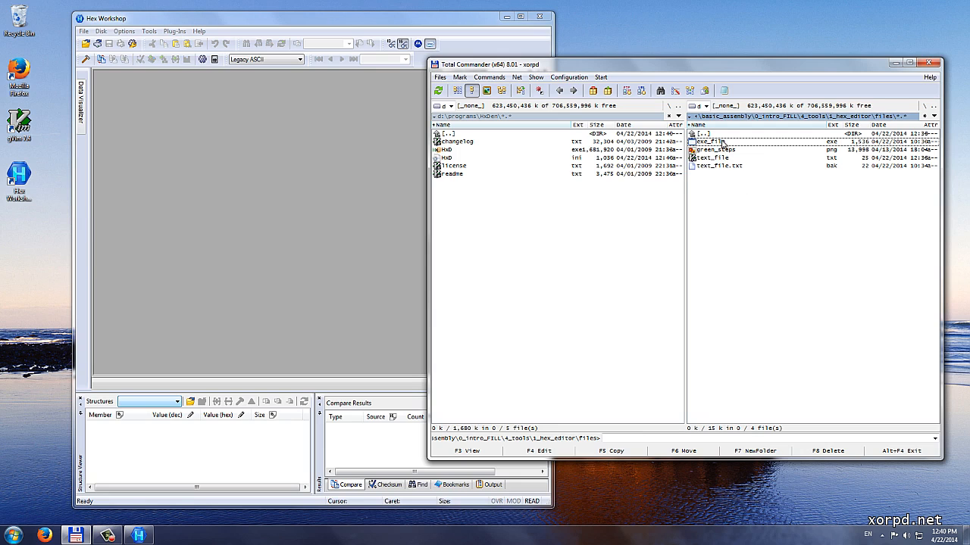
Step: Open exe_file.exe from Total Commander in Hex Workshop, bring the editor to the front, and minimize Total Commander
{"action": "left_click_drag", "start_coordinate": [732, 145], "coordinate": [340, 168]}
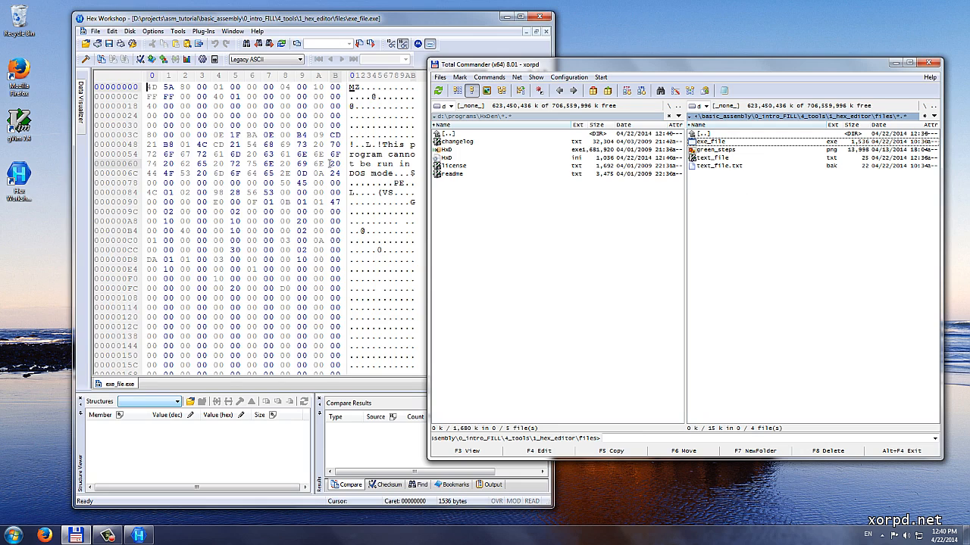
{"action": "left_click", "coordinate": [430, 26]}
{"action": "left_click_drag", "start_coordinate": [424, 26], "coordinate": [523, 22]}
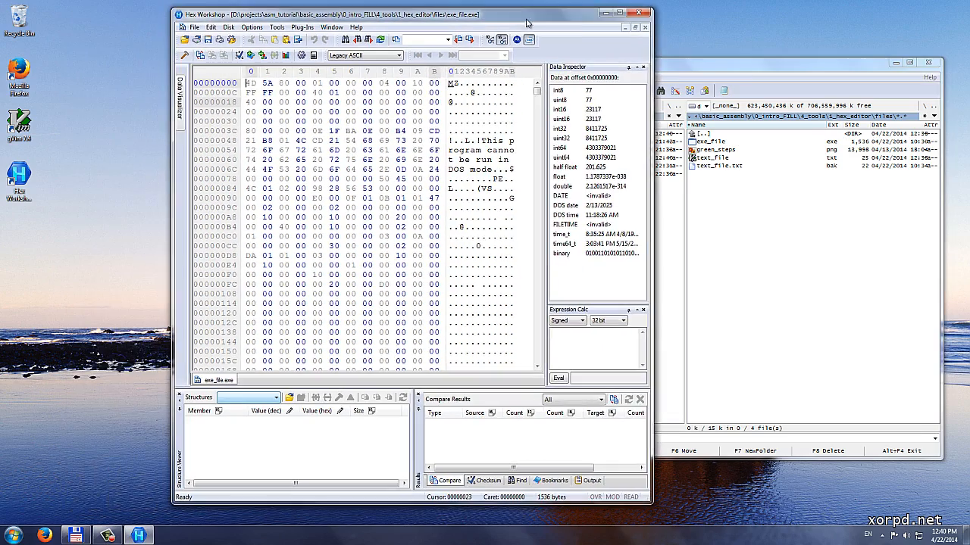
{"action": "left_click", "coordinate": [896, 62]}
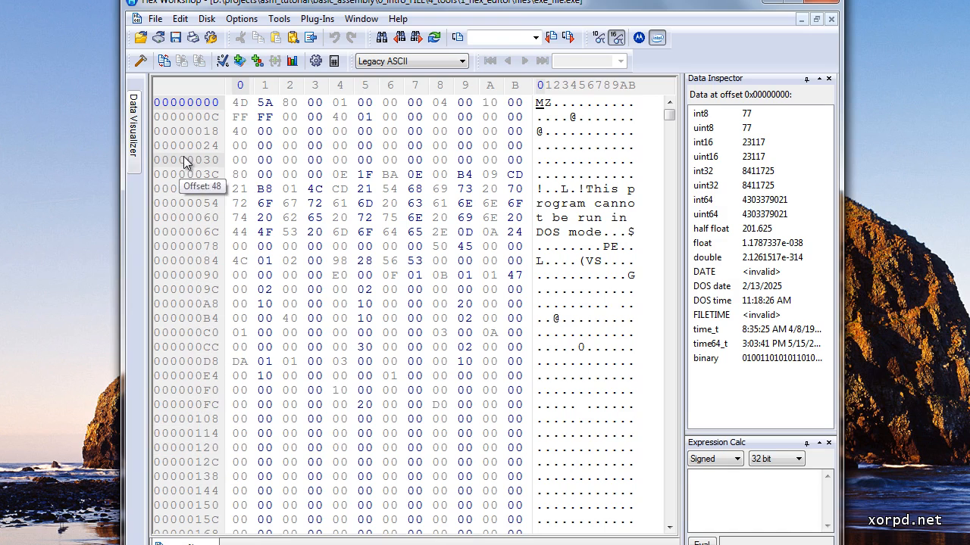
Step: Select the bytes from offset 00000000 through column 9 of row 000000FC in exe_file.exe, and clear the selection
{"action": "left_click_drag", "start_coordinate": [233, 103], "coordinate": [395, 404]}
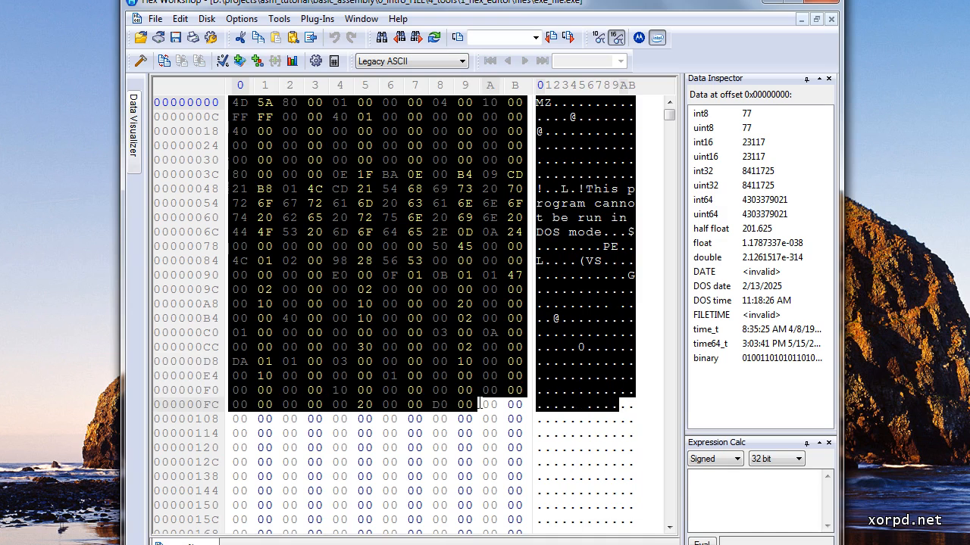
{"action": "left_click", "coordinate": [454, 361]}
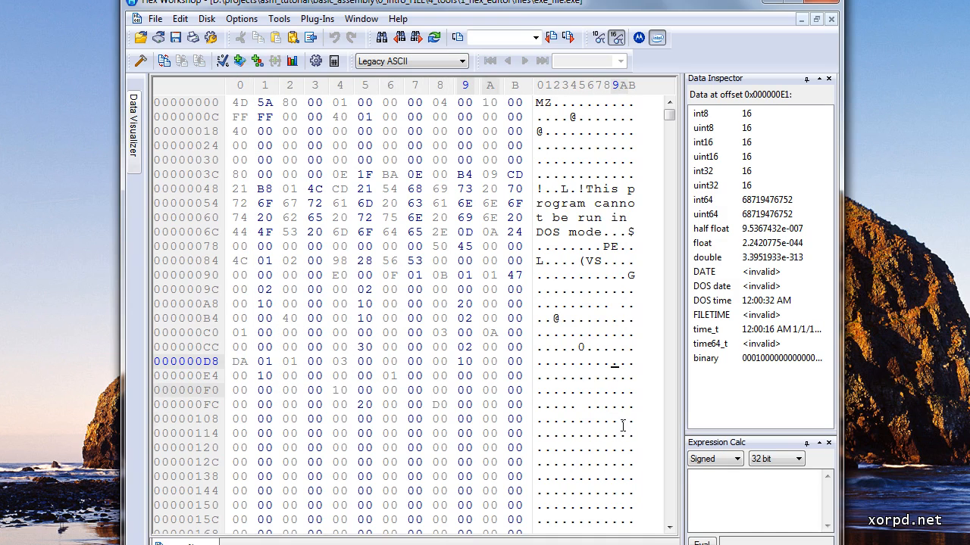